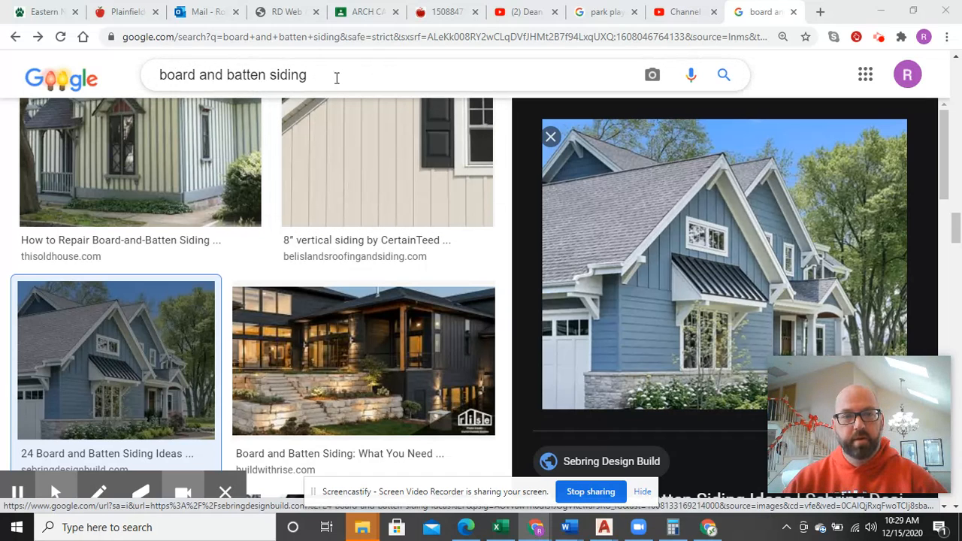
left_click_drag(342, 76, 156, 79)
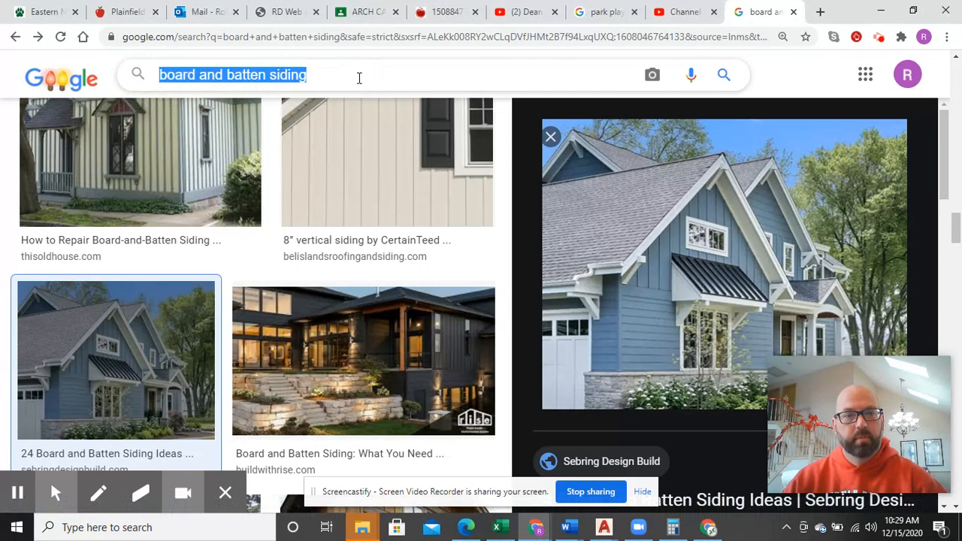
left_click(359, 77)
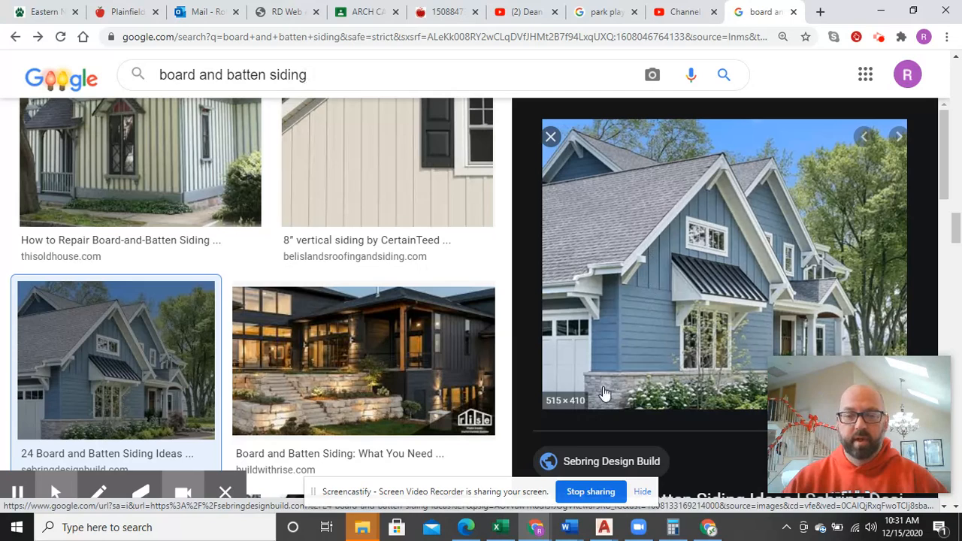
- Switch to AutoCAD with the Granny Flat_Roofs_recover000.dwg drawing open
mouse_move(603, 527)
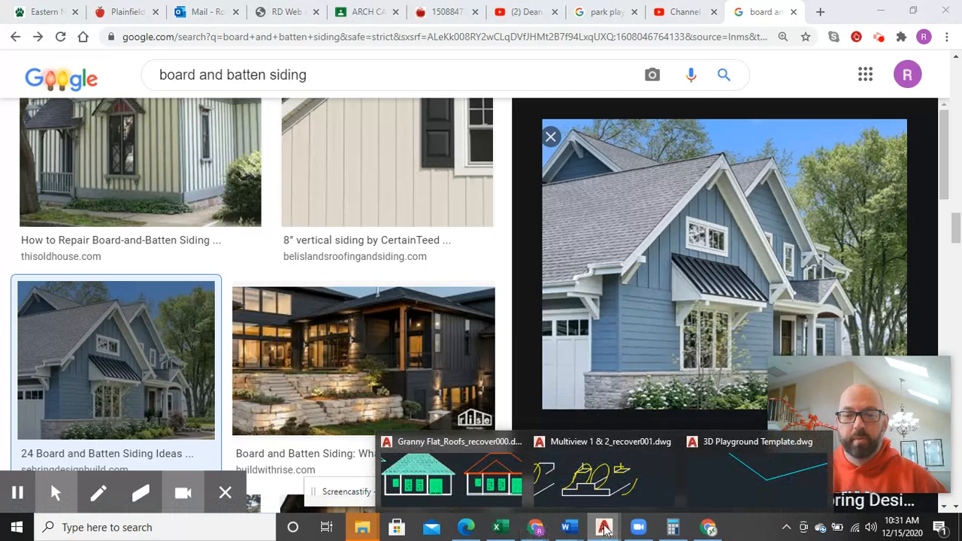
left_click(467, 477)
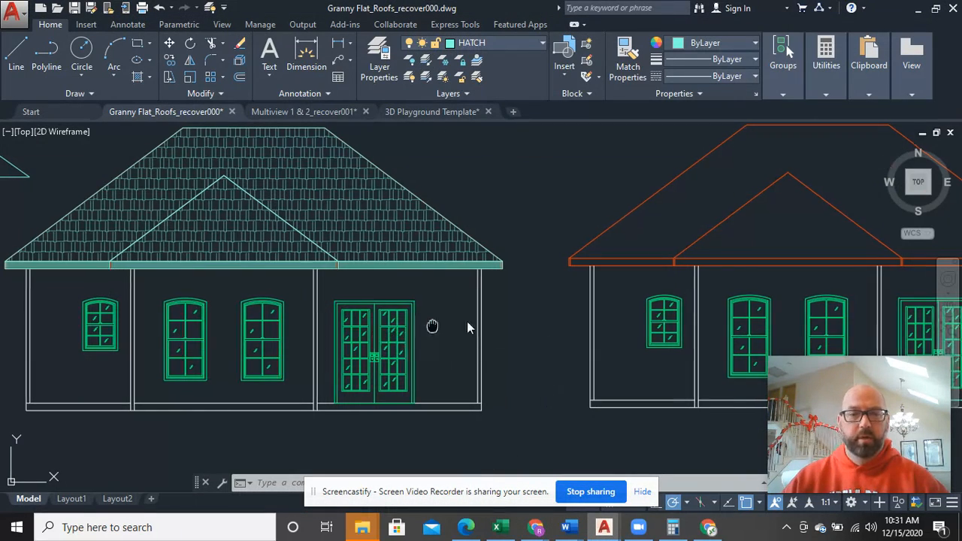
middle_click_drag(432, 326, 550, 319)
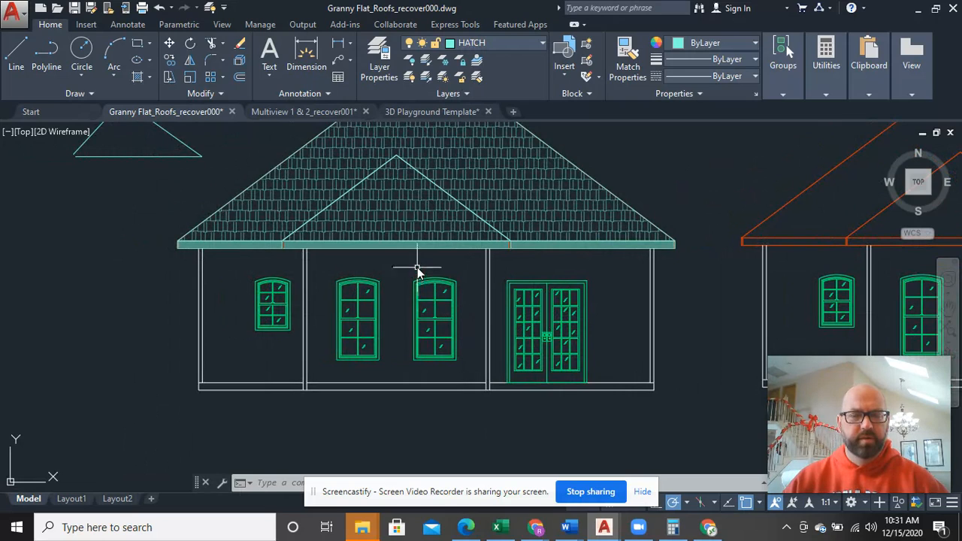
- Examine the short vertical roof line and the hatch gap where the front gable meets the fascia at its right end
middle_click_drag(421, 273, 442, 294)
scroll(441, 295, "up", 5)
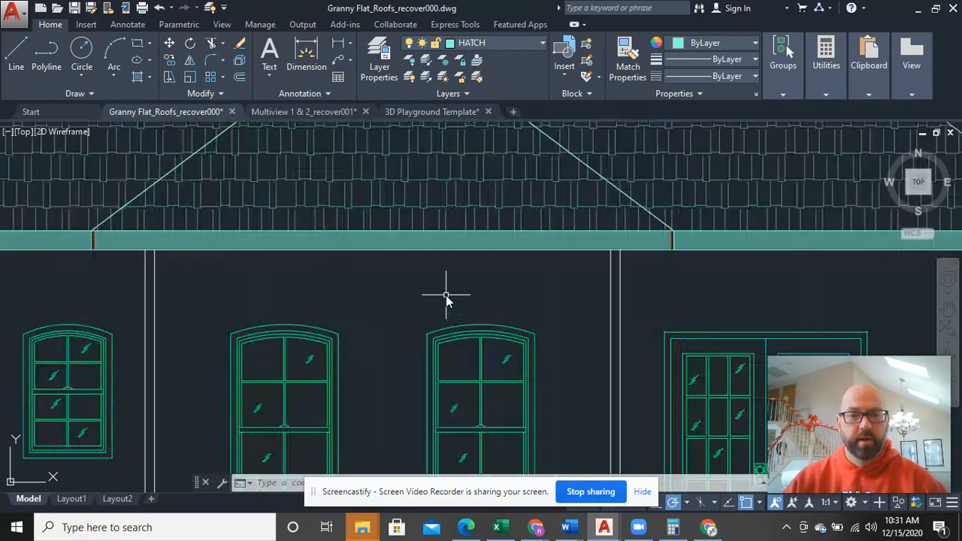
scroll(545, 301, "up", 4)
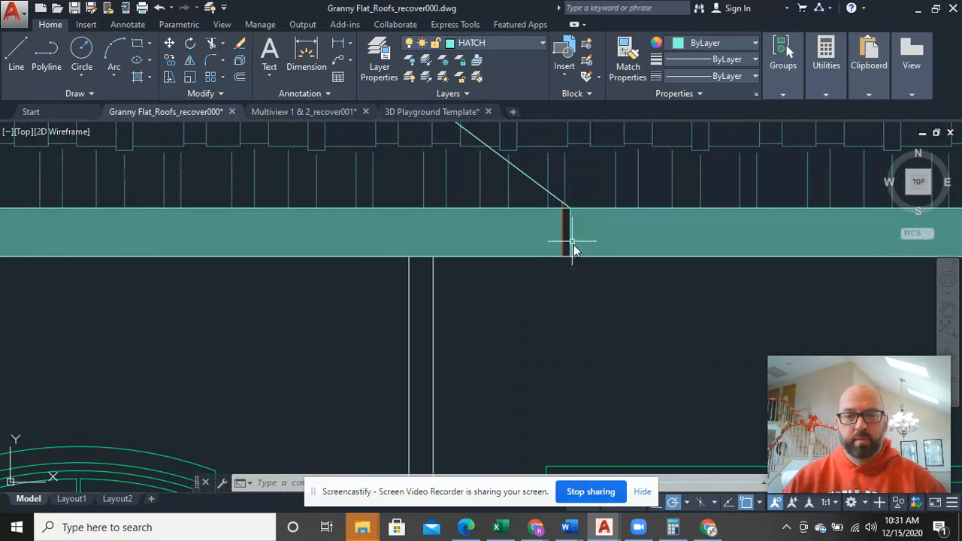
scroll(576, 243, "up", 4)
mouse_move(537, 198)
middle_mouse_down()
mouse_move(548, 245)
mouse_move(537, 225)
middle_mouse_up()
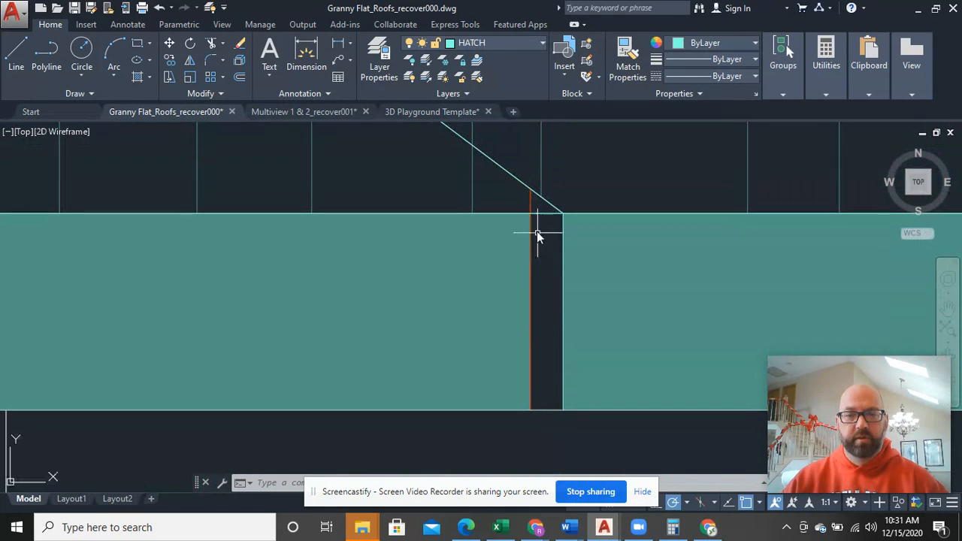
left_click(529, 200)
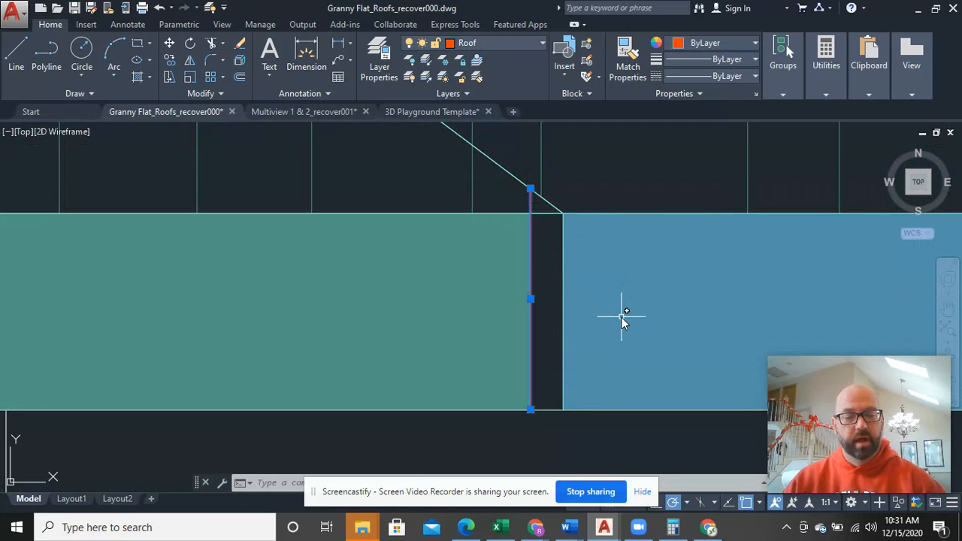
key("Escape")
scroll(546, 252, "down", 6)
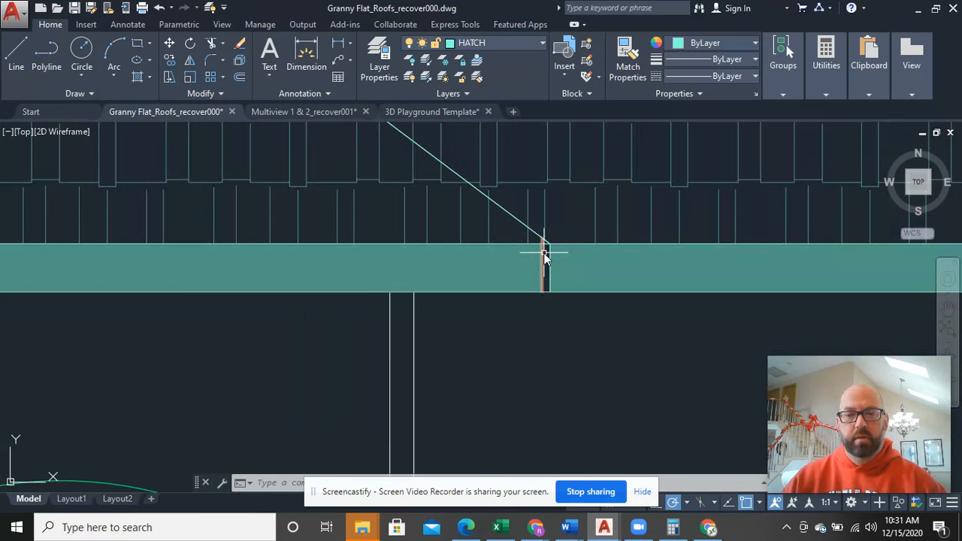
middle_click_drag(552, 254, 554, 296)
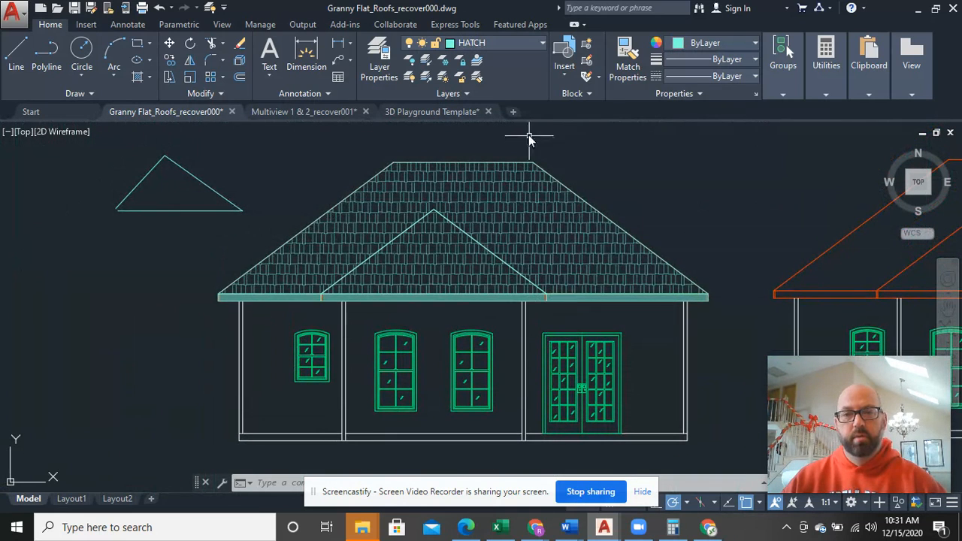
- Turn off the Hatch Boundary layer and the current HATCH layer
left_click(536, 42)
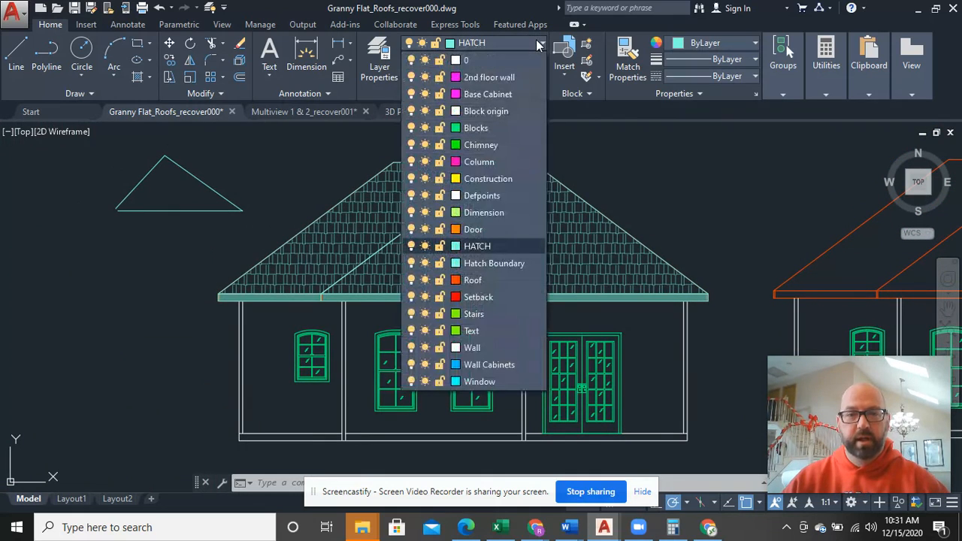
left_click(412, 263)
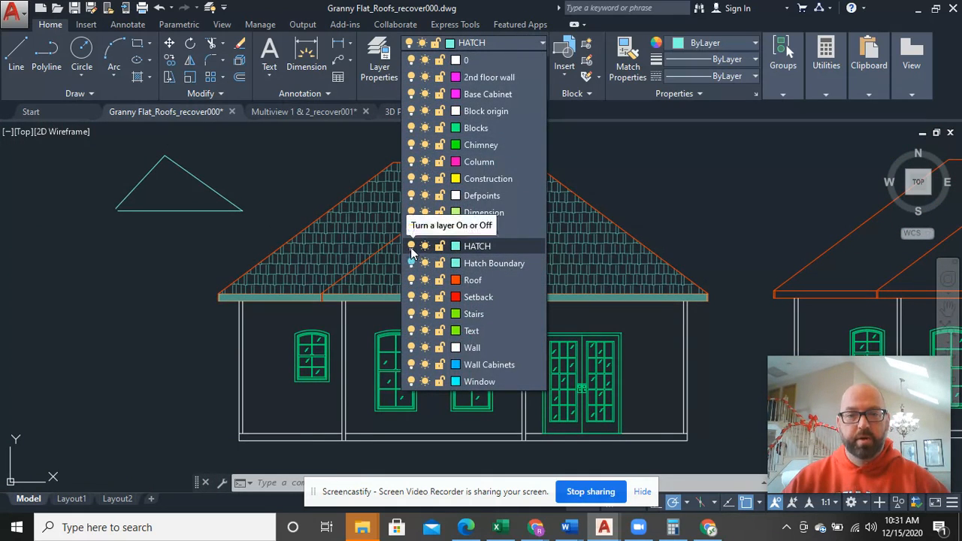
left_click(411, 246)
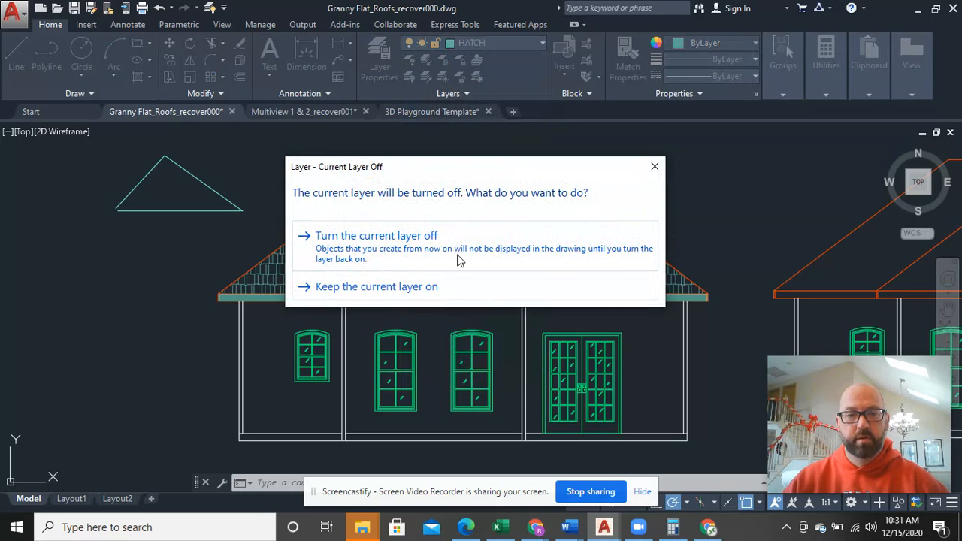
left_click(459, 258)
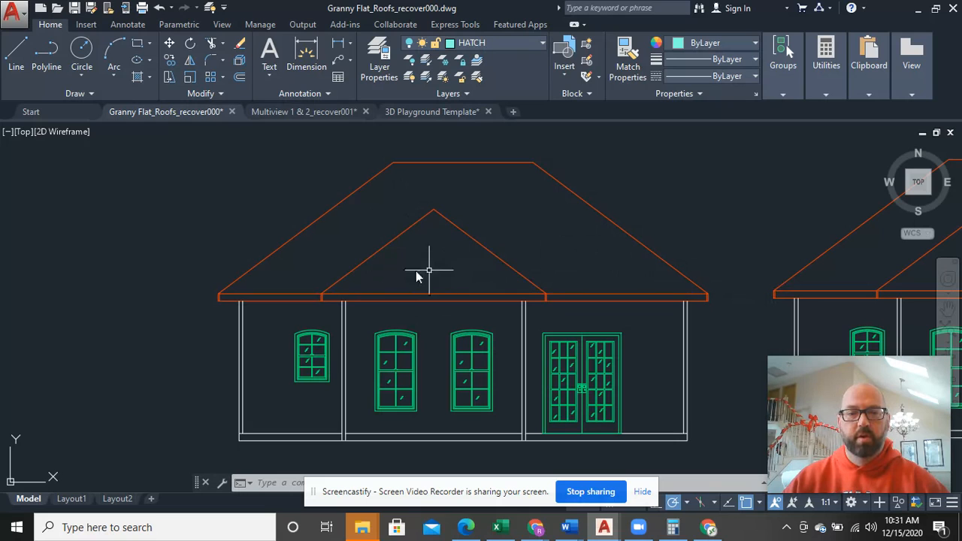
- Delete the roof and fascia lines at the right end of the front elevation, and undo the deletion
left_click(720, 307)
left_click(696, 263)
key("Delete")
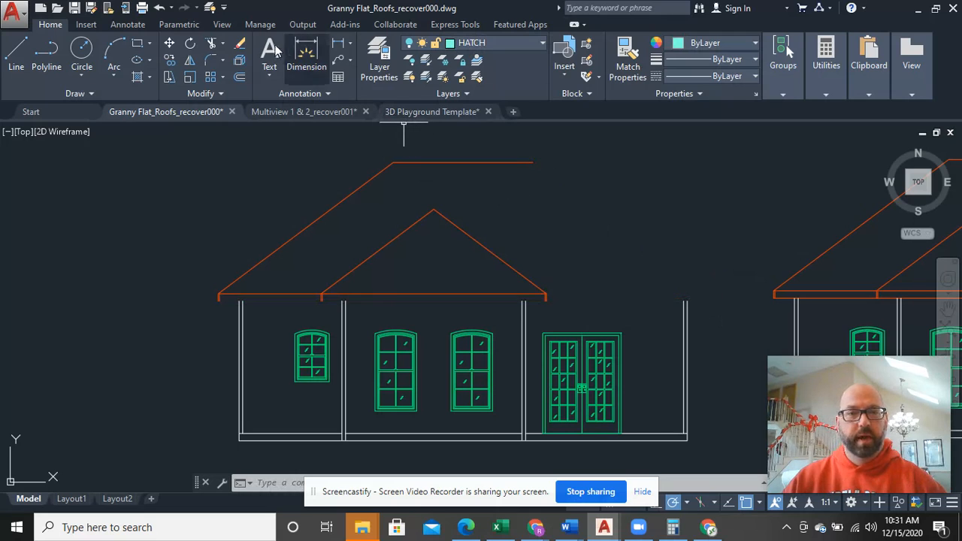
left_click(160, 7)
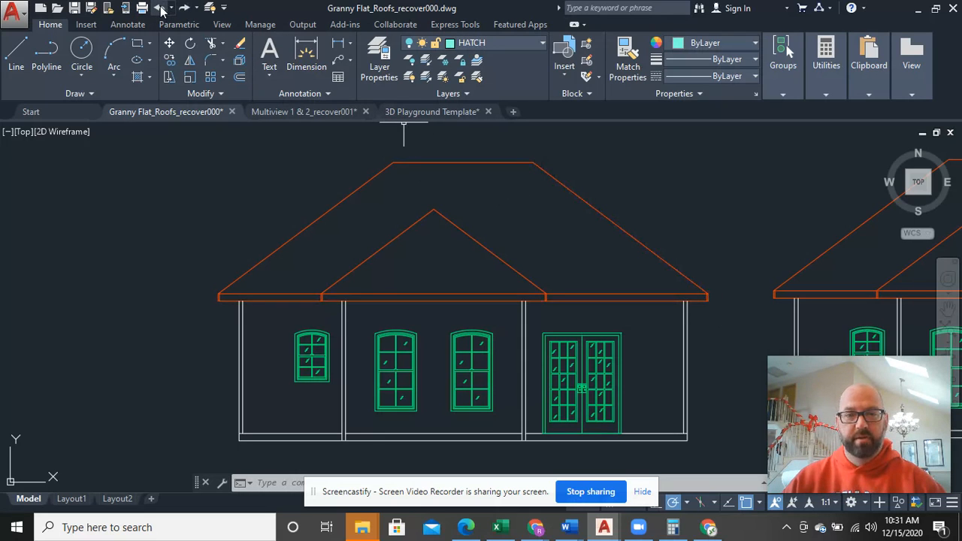
- Toggle the HATCH layer on and off again, accepting that the current layer is turned off
left_click(509, 45)
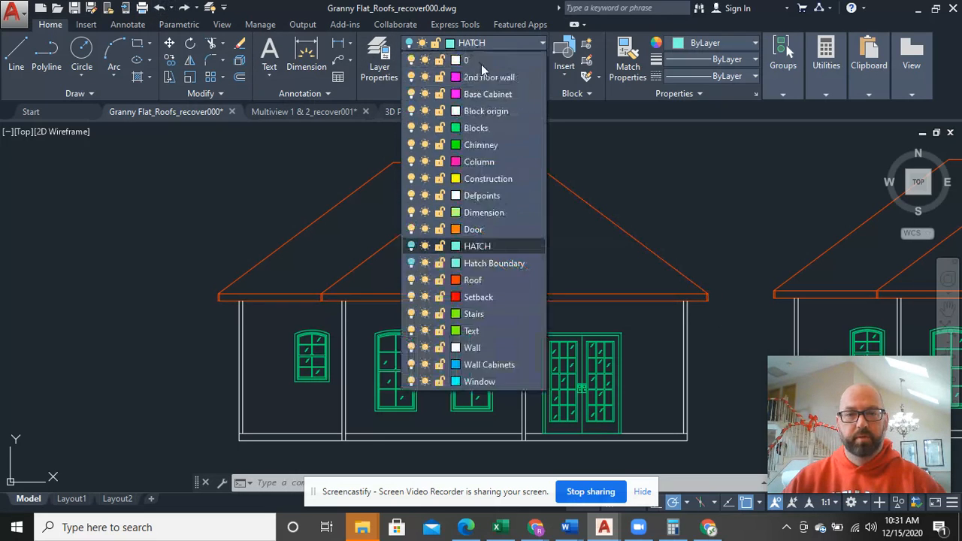
left_click(412, 262)
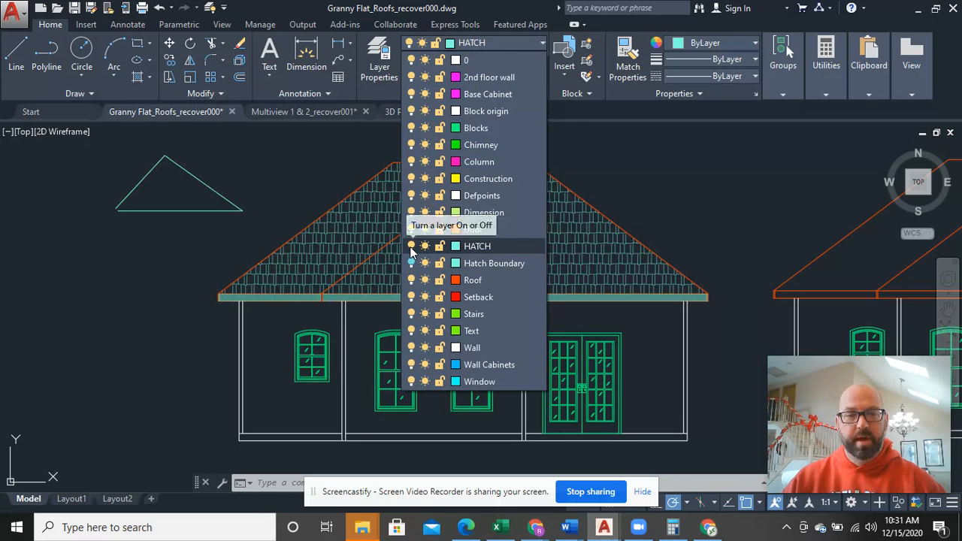
left_click(411, 247)
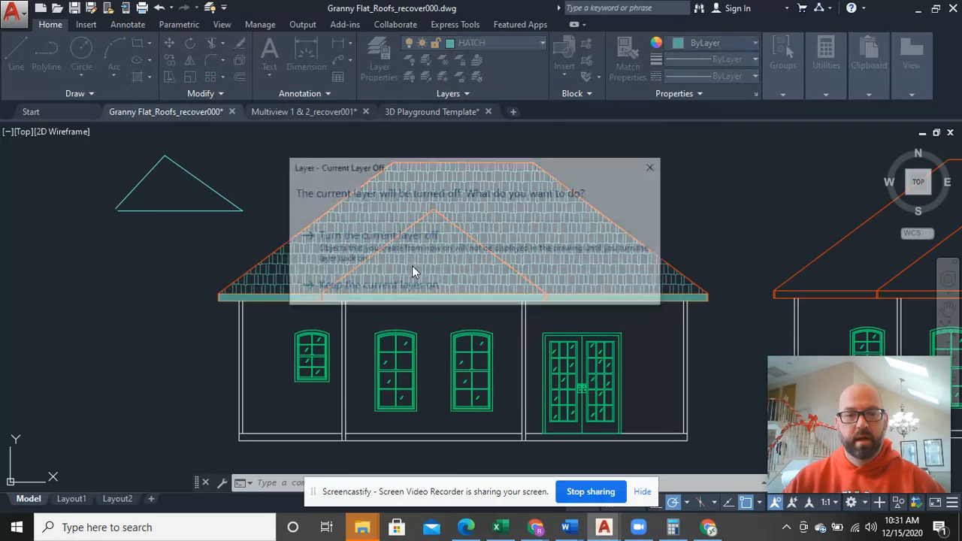
left_click(409, 256)
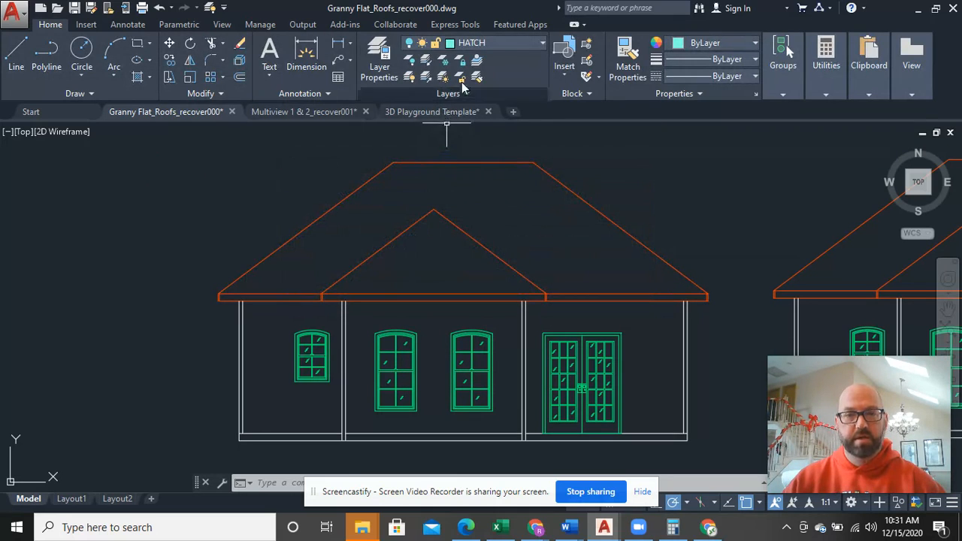
- Turn the Hatch Boundary layer back on, followed by the HATCH layer
left_click(497, 46)
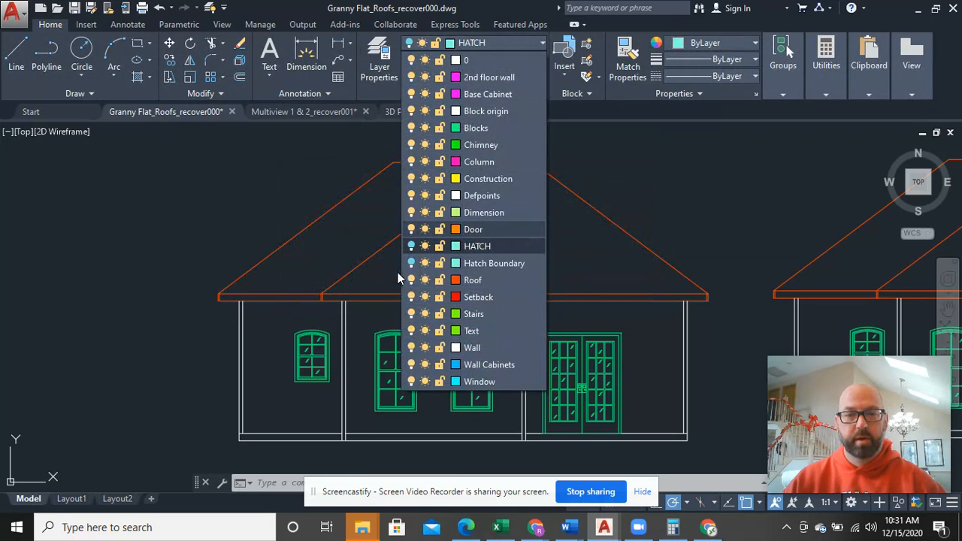
left_click(411, 264)
left_click(665, 234)
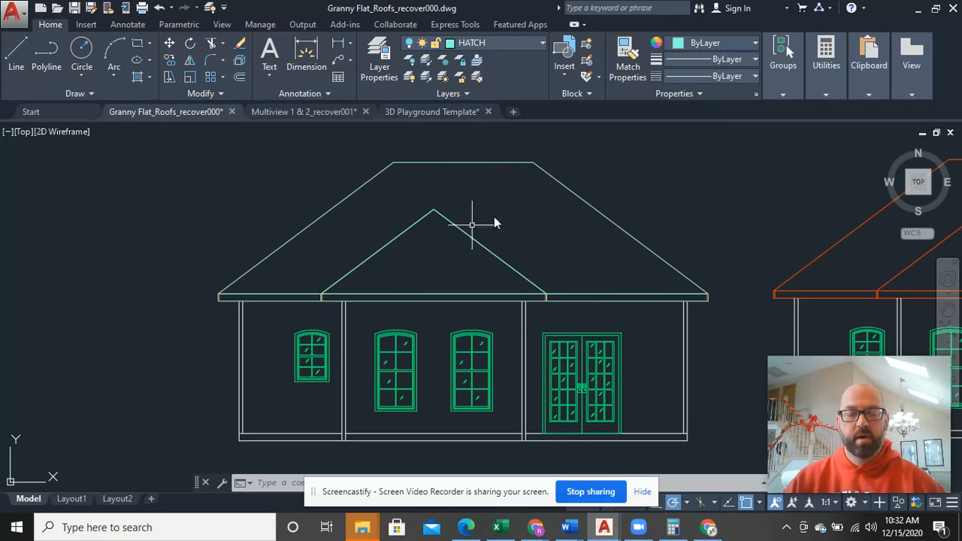
scroll(561, 218, "down", 4)
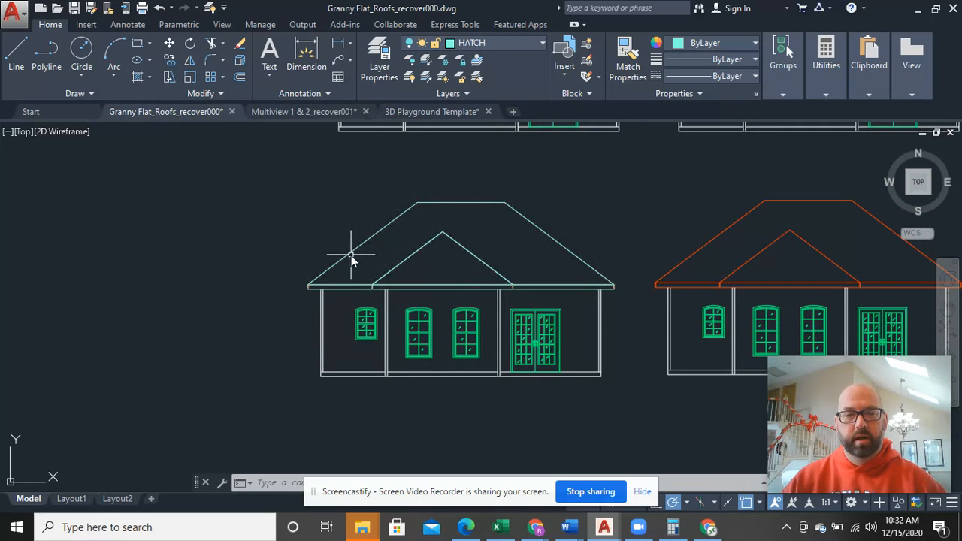
left_click(526, 42)
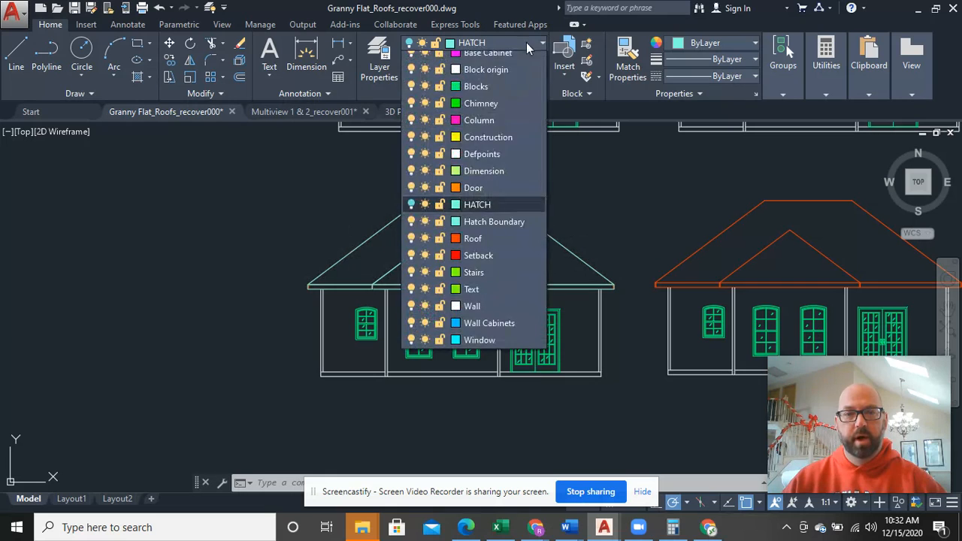
left_click(411, 245)
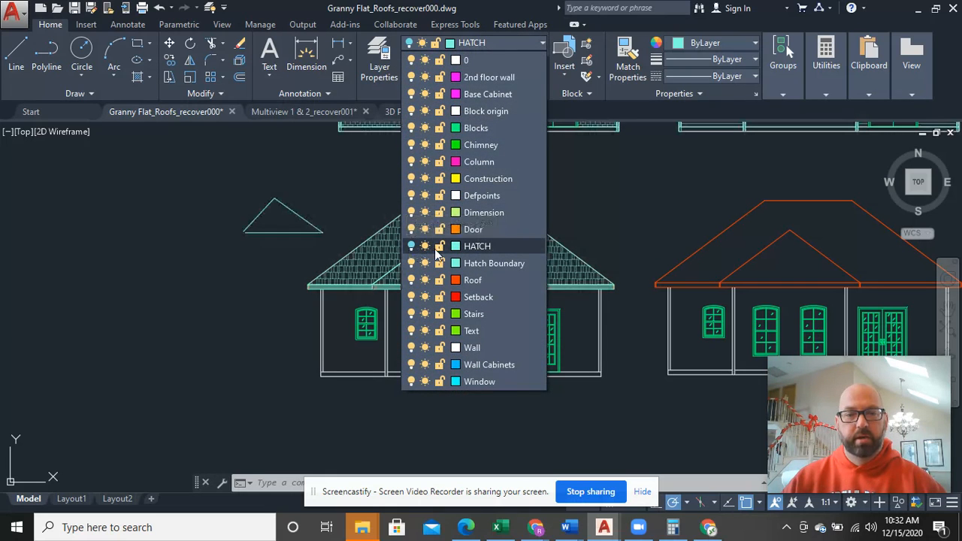
left_click(651, 222)
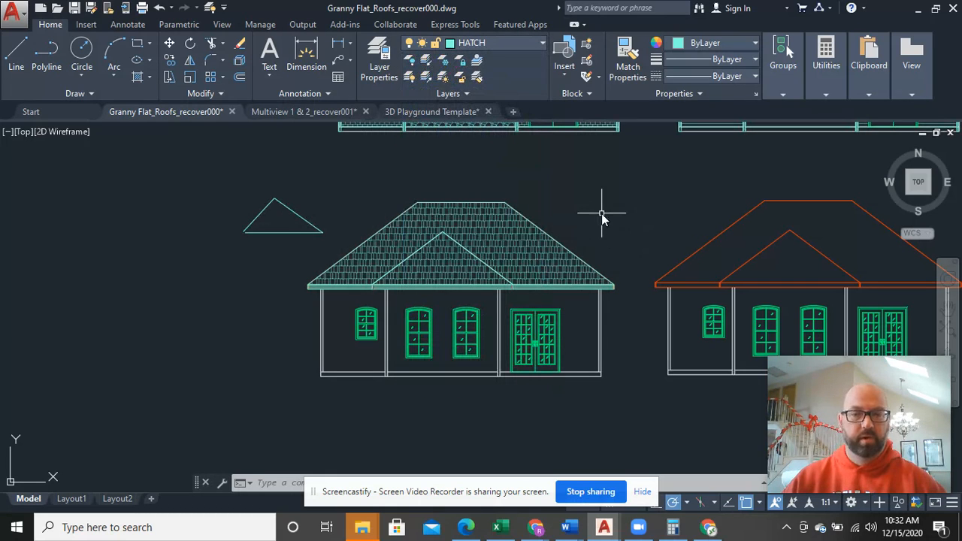
- Examine the rows of granny flat elevations, comparing the plain openings with the versions that have detailed window and door blocks
scroll(519, 301, "down", 5)
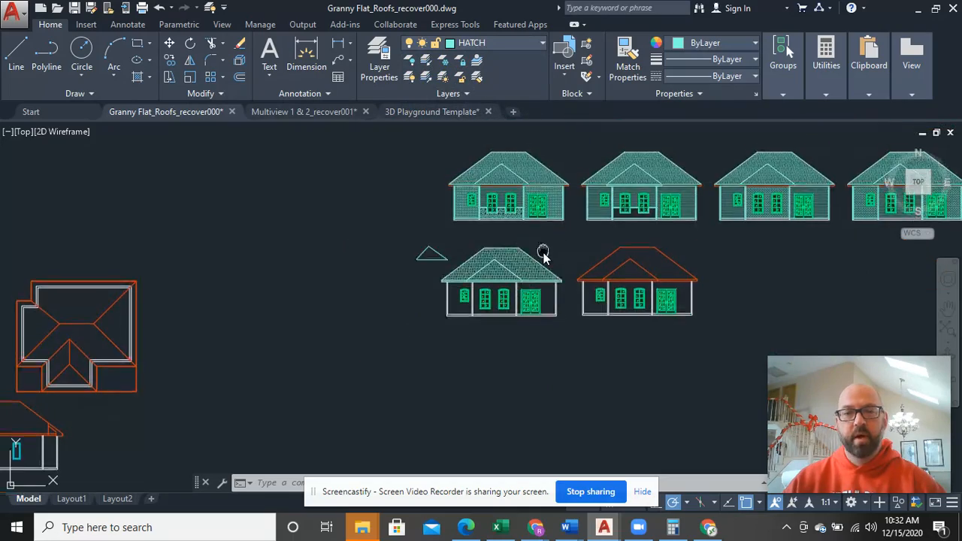
middle_click_drag(557, 205, 551, 281)
scroll(549, 319, "down", 4)
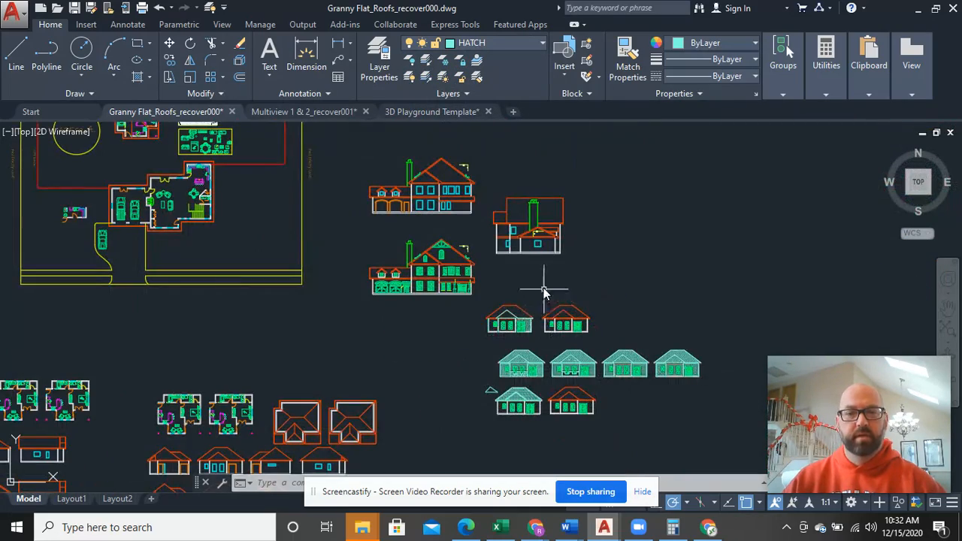
middle_click_drag(421, 346, 669, 150)
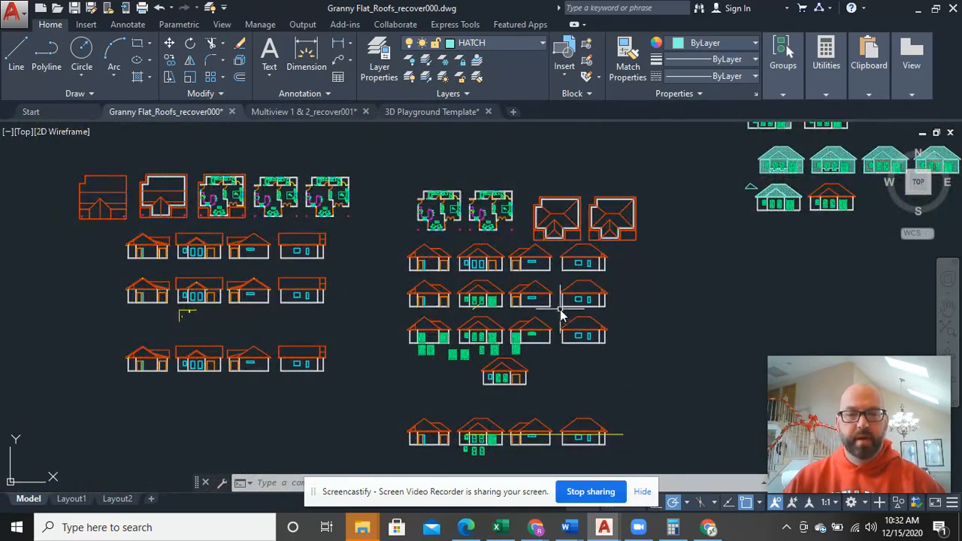
scroll(563, 316, "up", 4)
middle_click_drag(539, 252, 536, 292)
scroll(387, 254, "up", 3)
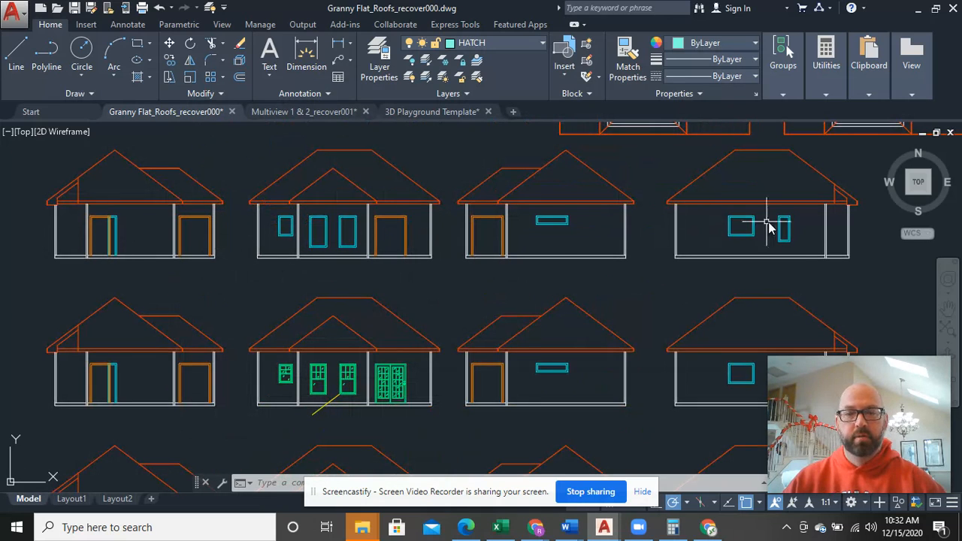
scroll(313, 247, "up", 2)
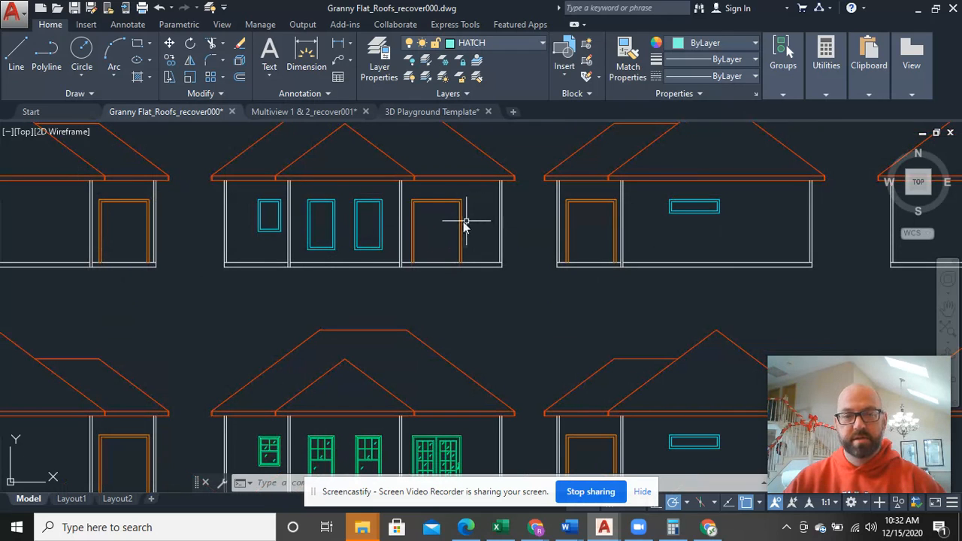
scroll(498, 221, "down", 5)
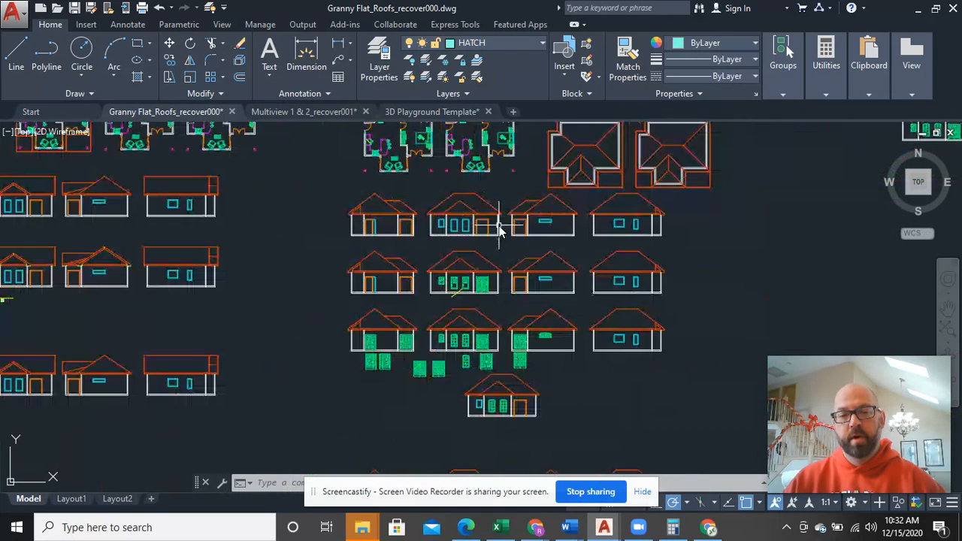
middle_click_drag(672, 271, 380, 279)
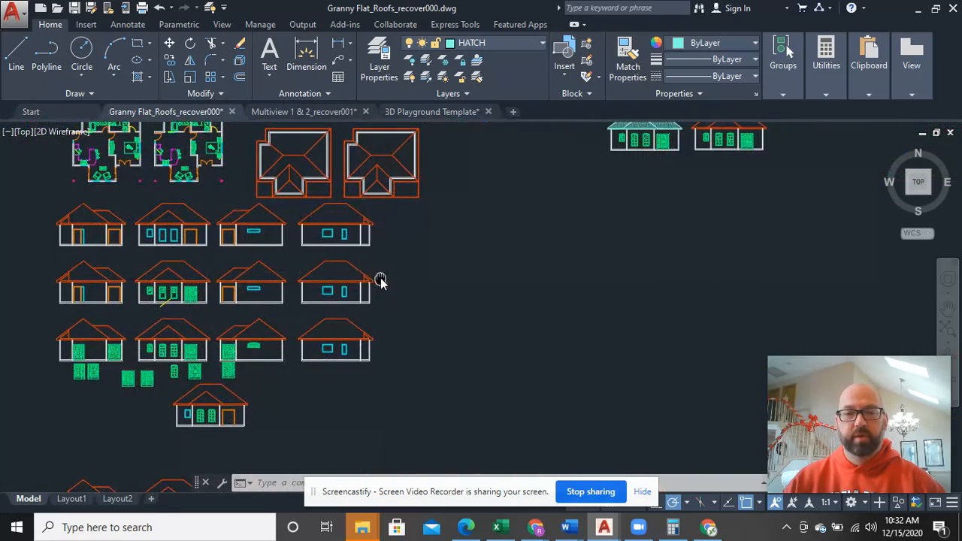
mouse_move(698, 200)
middle_mouse_down()
mouse_move(659, 238)
mouse_move(730, 204)
middle_mouse_up()
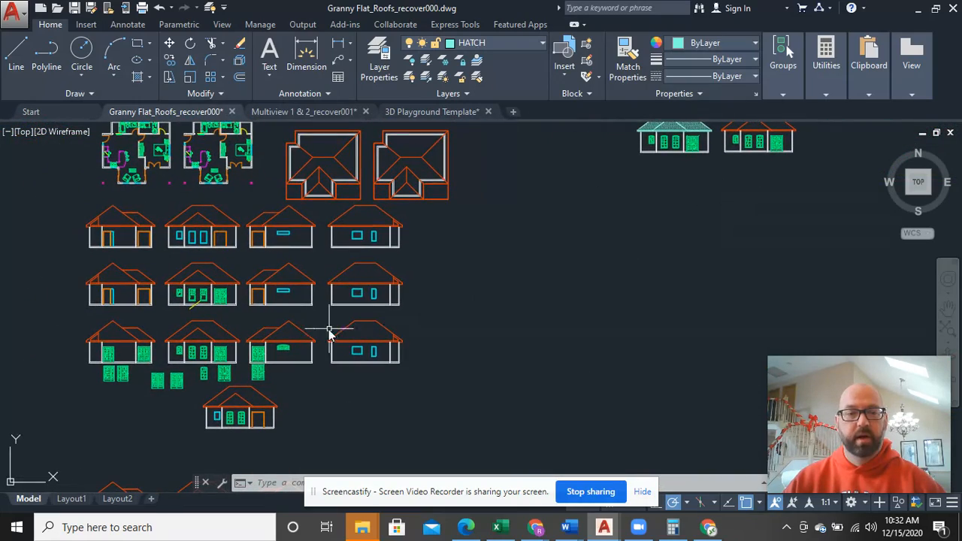
- Examine the window and door blocks on the elevations, and compare them with the front elevation that has a hatched roof
scroll(225, 333, "up", 4)
scroll(462, 253, "up", 5)
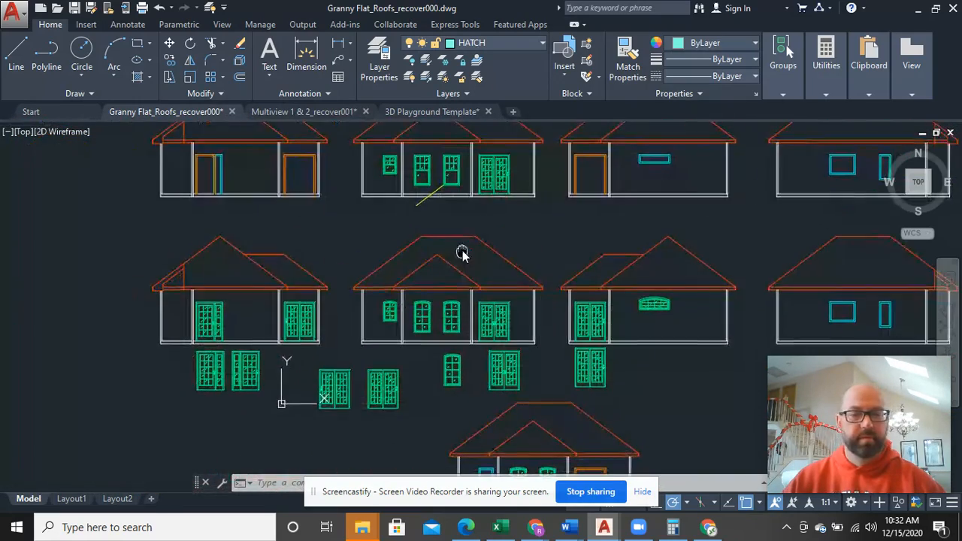
middle_click_drag(481, 297, 486, 121)
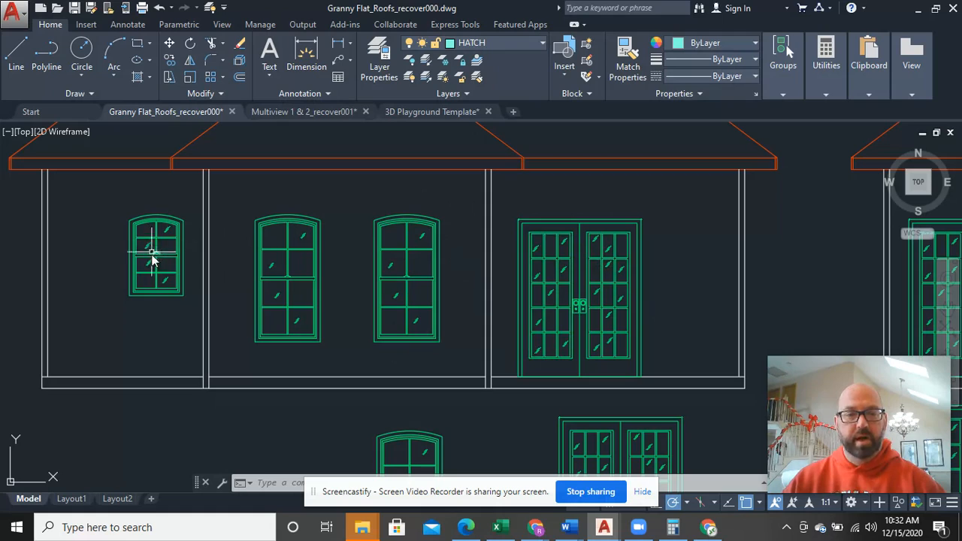
scroll(333, 258, "down", 4)
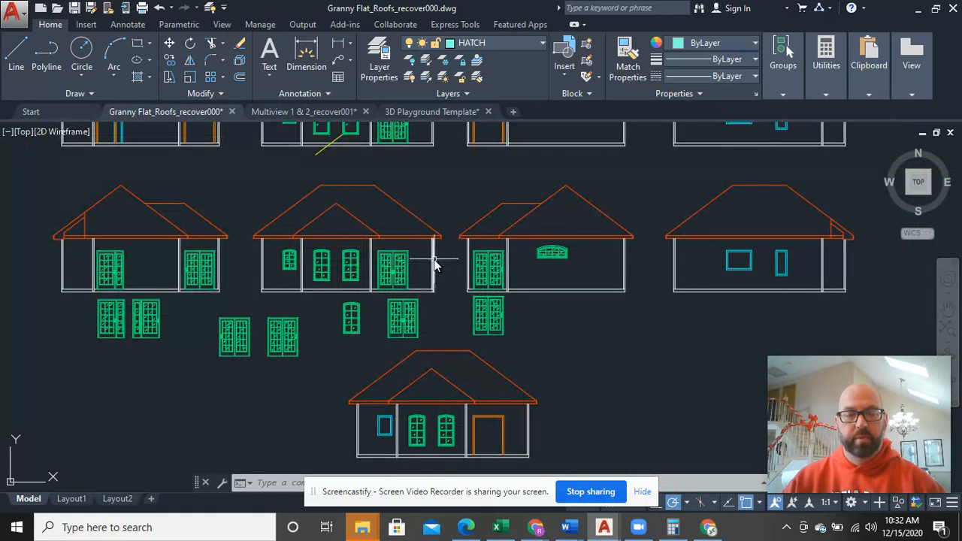
scroll(433, 259, "down", 5)
left_click_drag(626, 234, 457, 374)
scroll(584, 267, "up", 5)
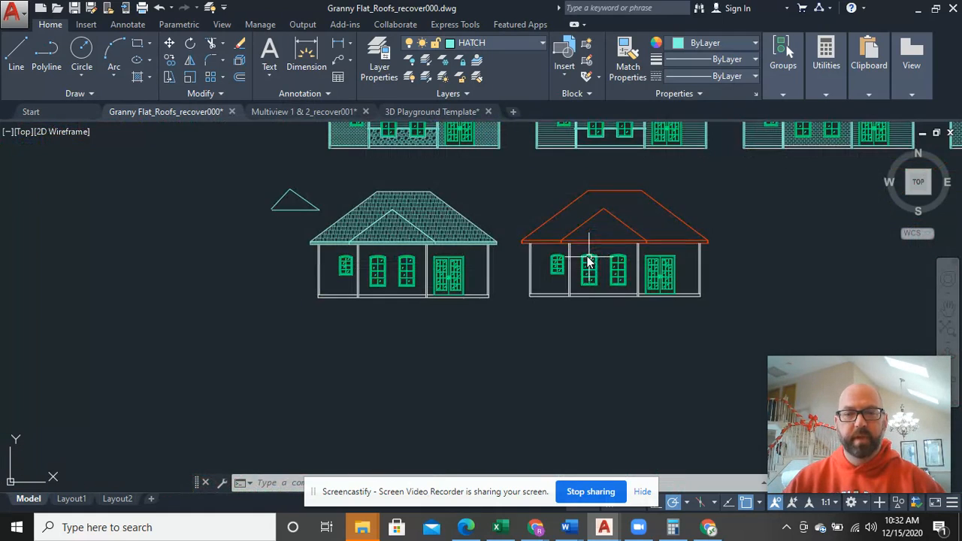
scroll(482, 299, "up", 4)
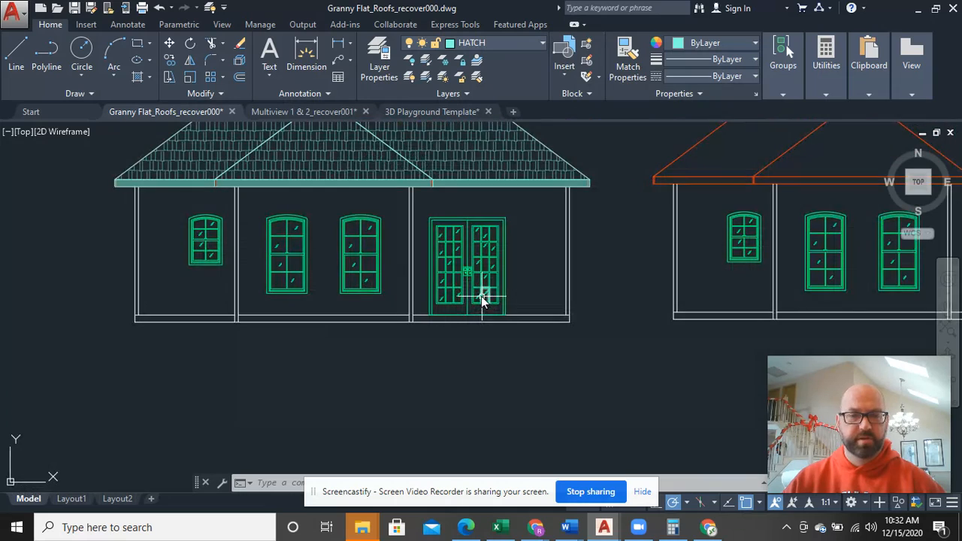
middle_click_drag(408, 273, 468, 316)
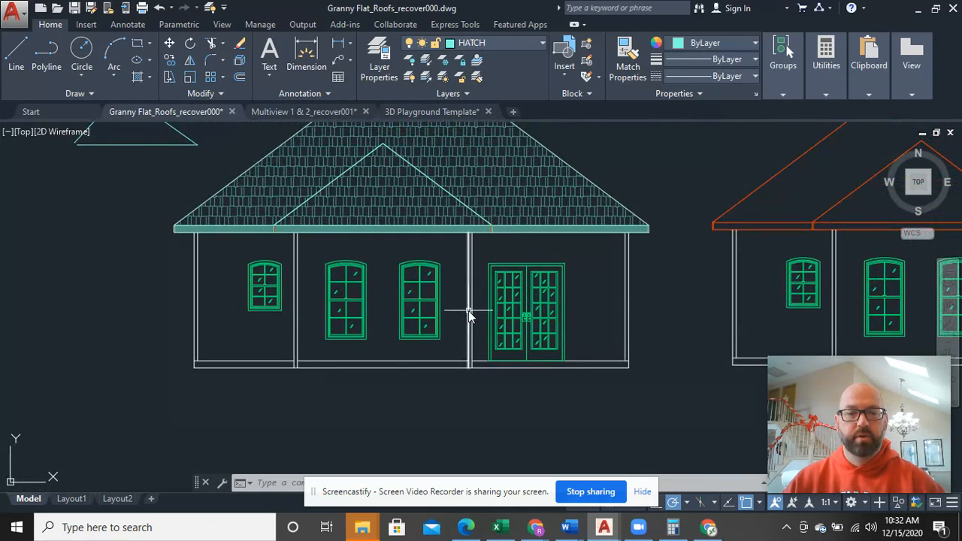
scroll(468, 316, "up", 2)
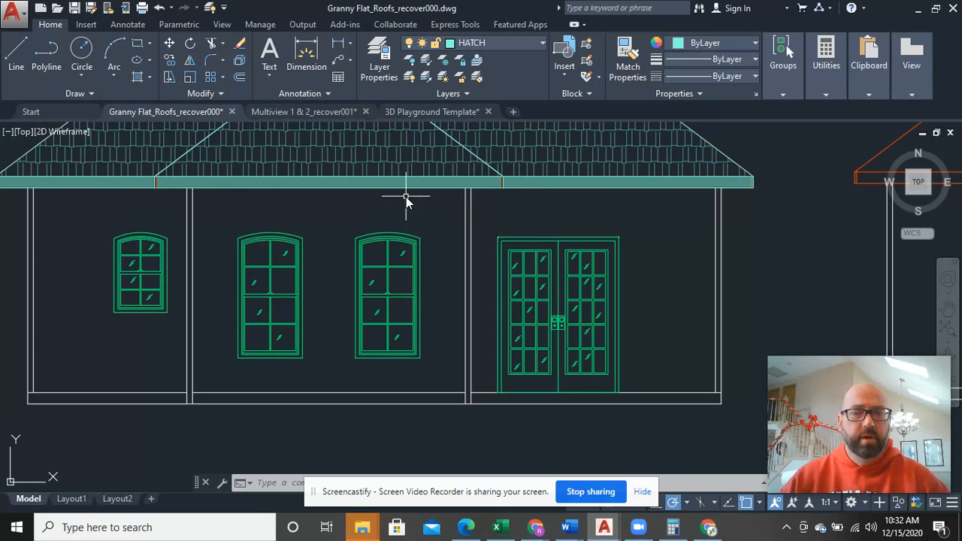
- Make Hatch Boundary the current layer and draw a polyline down the outer edge of the right corner post, from fascia to base line
left_click(505, 42)
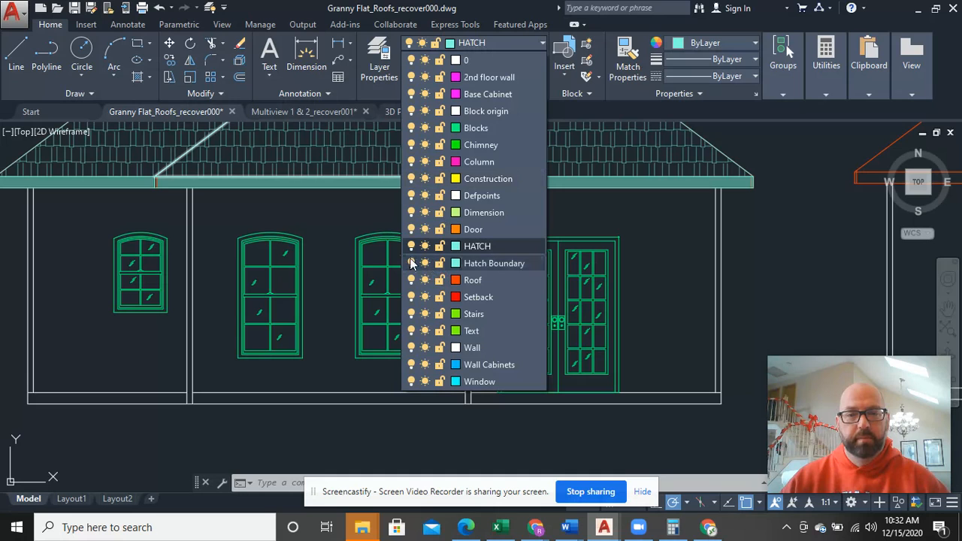
left_click(488, 265)
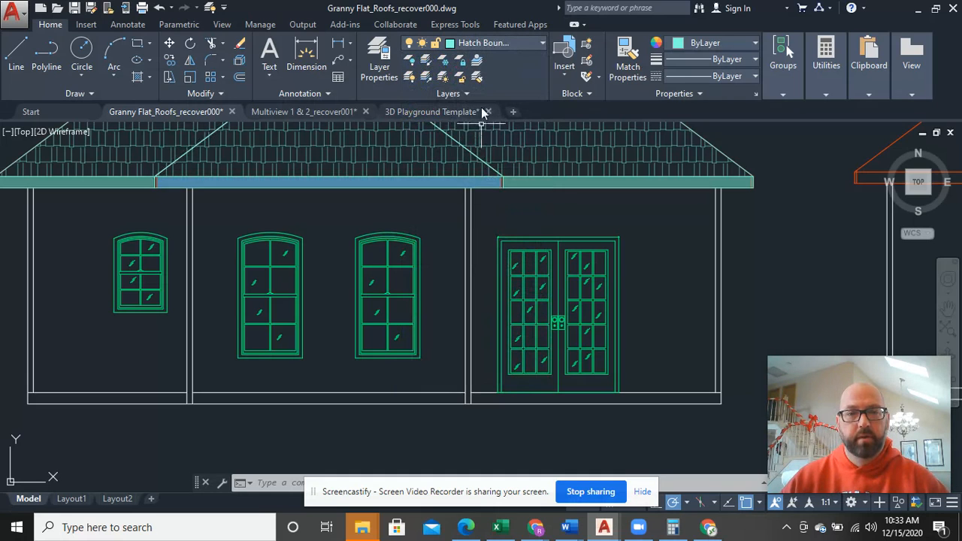
left_click(47, 53)
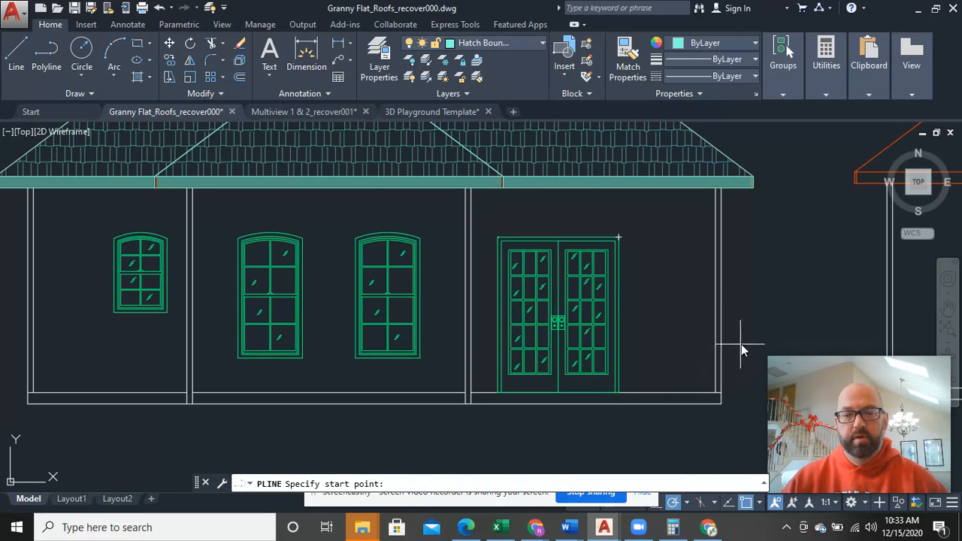
scroll(750, 323, "up", 4)
scroll(748, 295, "down", 2)
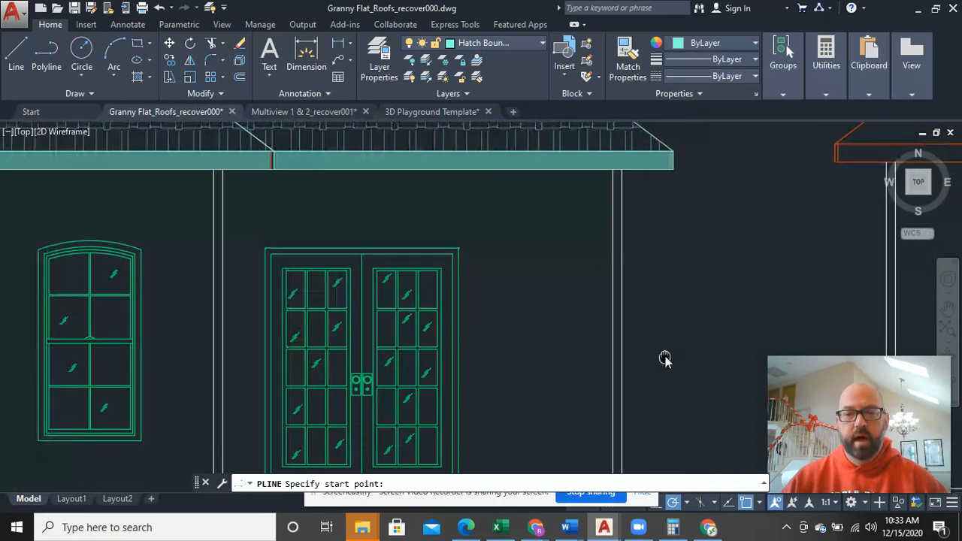
left_click(623, 171)
scroll(662, 331, "down", 4)
scroll(659, 375, "up", 6)
scroll(659, 368, "up", 2)
middle_click_drag(628, 396, 598, 207)
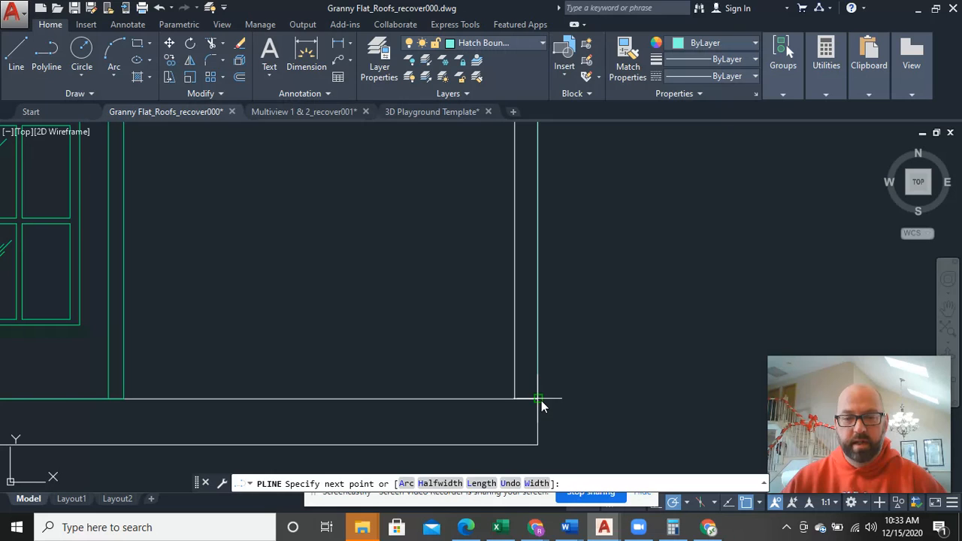
left_click(541, 402)
- Complete the polyline outline around the right corner post, running up its inner edge and back to the start point under the fascia
scroll(451, 353, "down", 4)
middle_click_drag(419, 254, 414, 414)
scroll(421, 344, "up", 6)
scroll(420, 339, "up", 2)
middle_click_drag(451, 243, 438, 408)
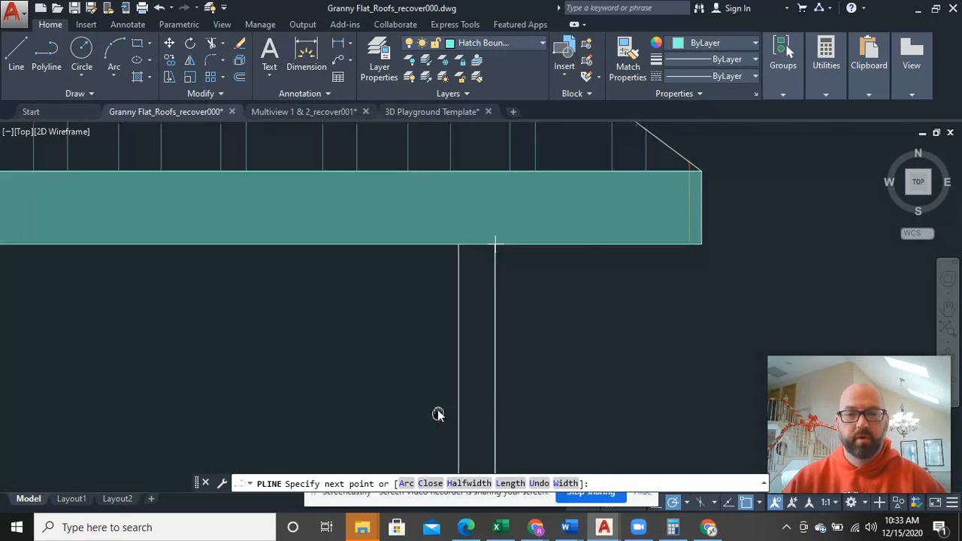
left_click(459, 244)
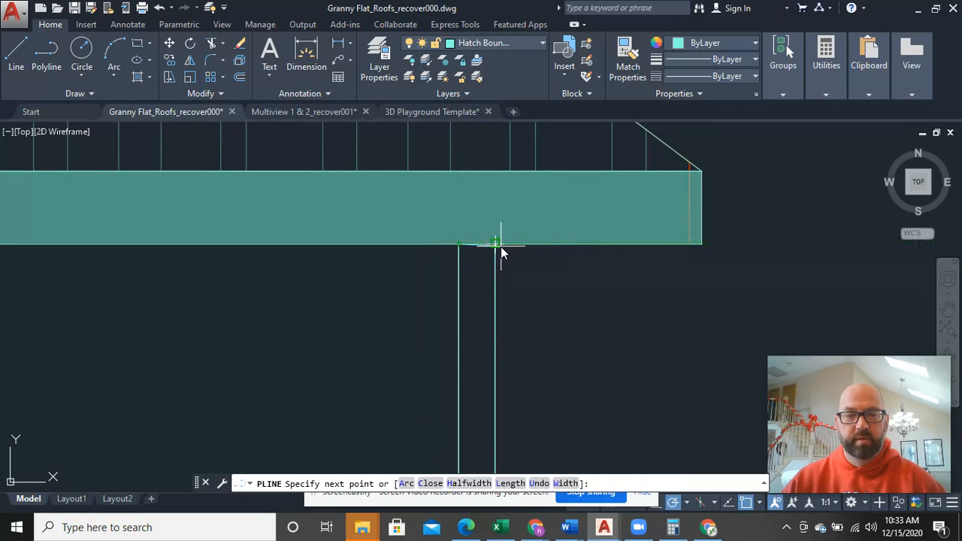
left_click(494, 244)
right_click(553, 274)
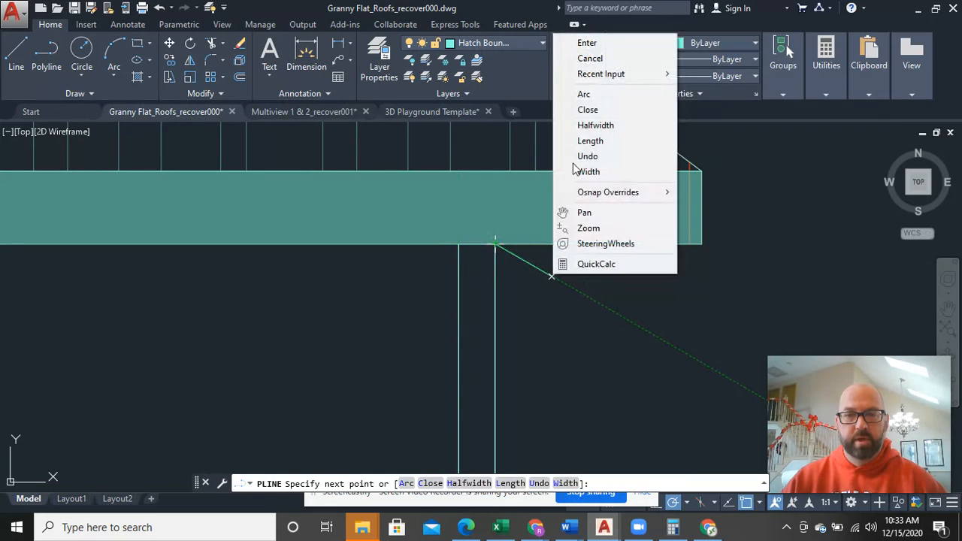
left_click(585, 38)
- Copy the corner post outline from its top outer corner onto the post between the arched windows and the double doors
left_click(496, 313)
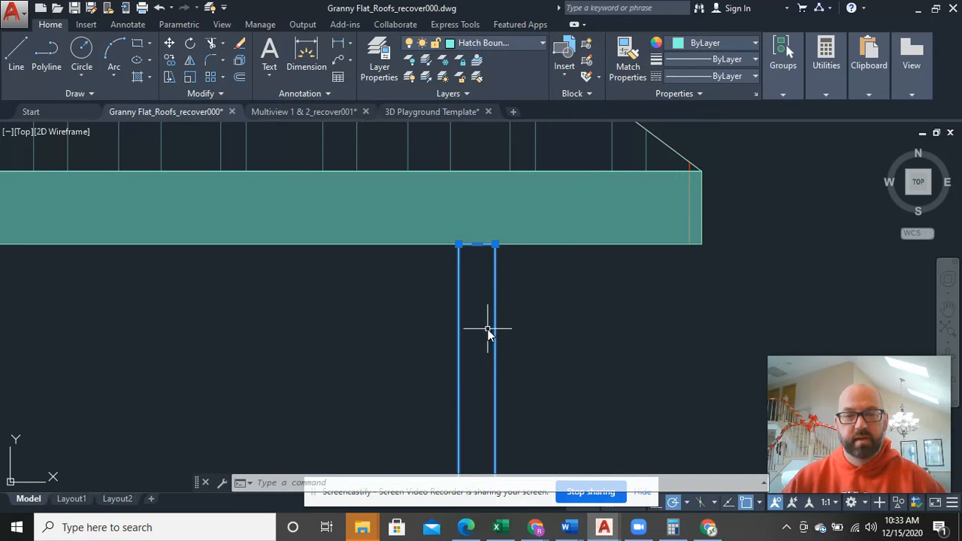
right_click(621, 299)
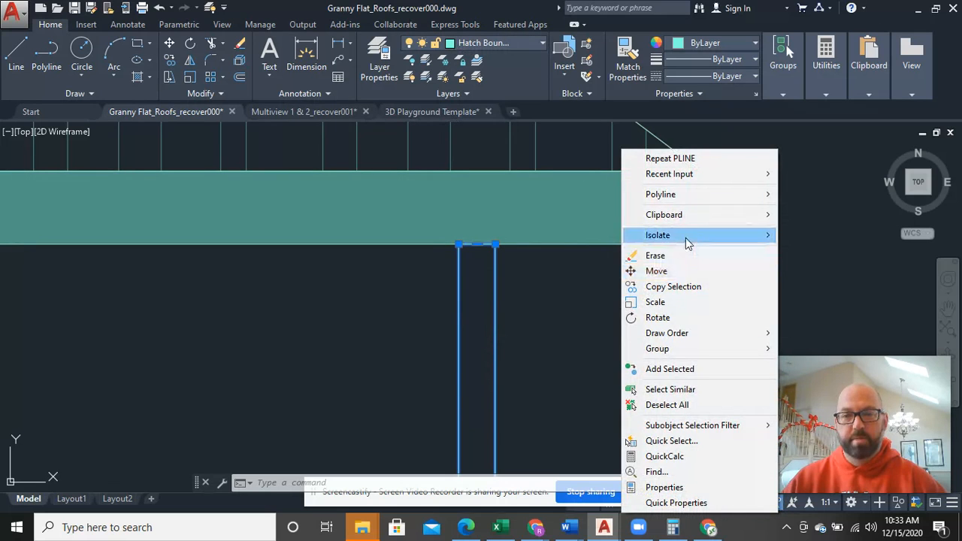
left_click(682, 285)
left_click(496, 244)
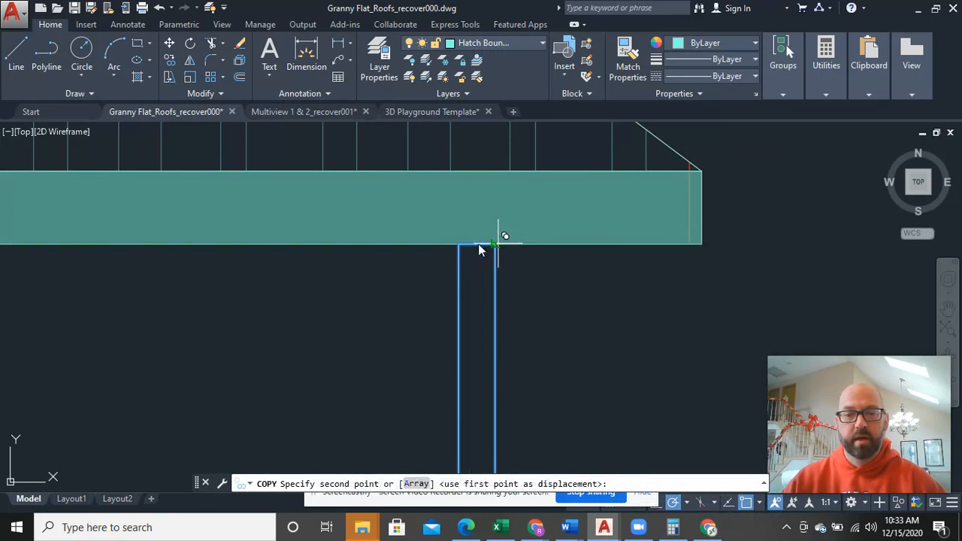
scroll(134, 291, "down", 6)
middle_click_drag(99, 282, 646, 259)
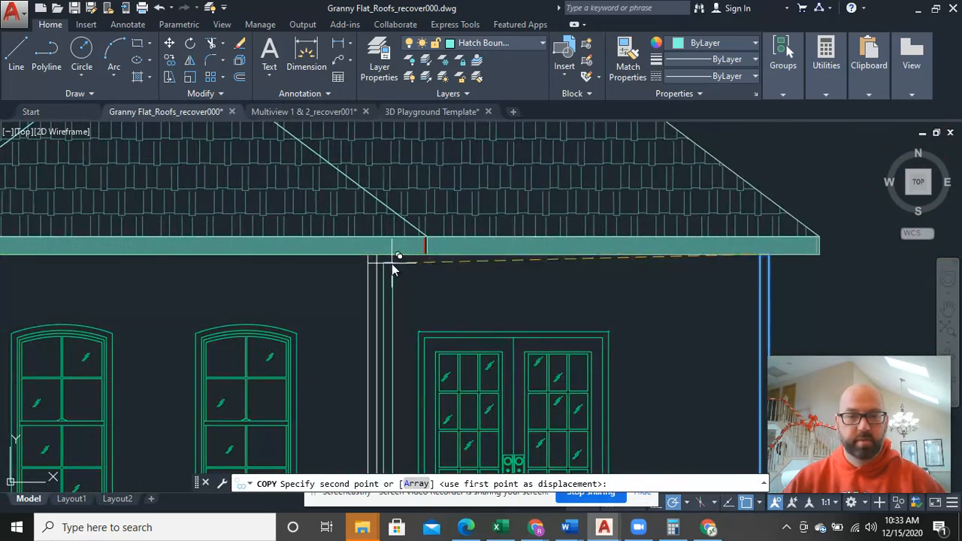
scroll(392, 264, "up", 5)
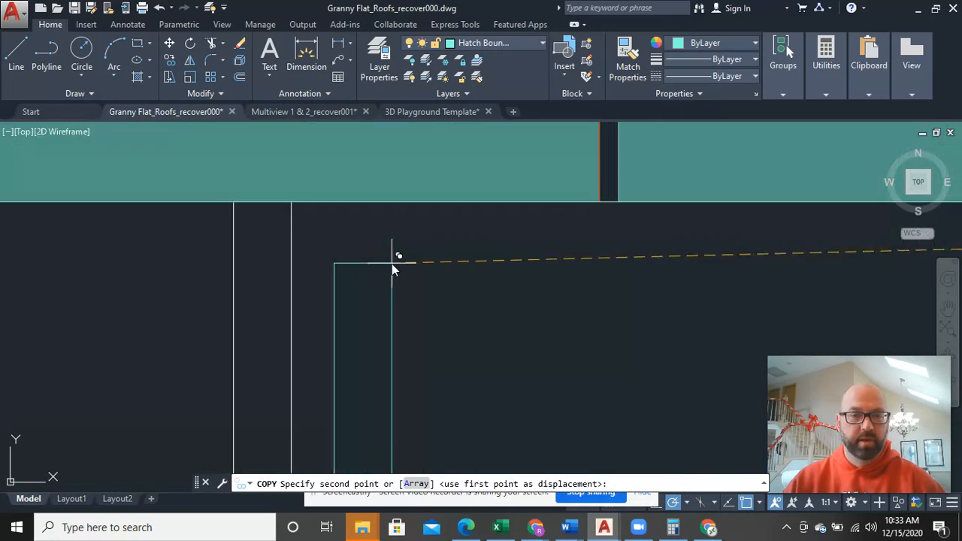
left_click(292, 204)
- Place two more copies of the post outline, on the posts at either side of the small window
scroll(376, 285, "down", 5)
middle_click_drag(197, 303, 595, 283)
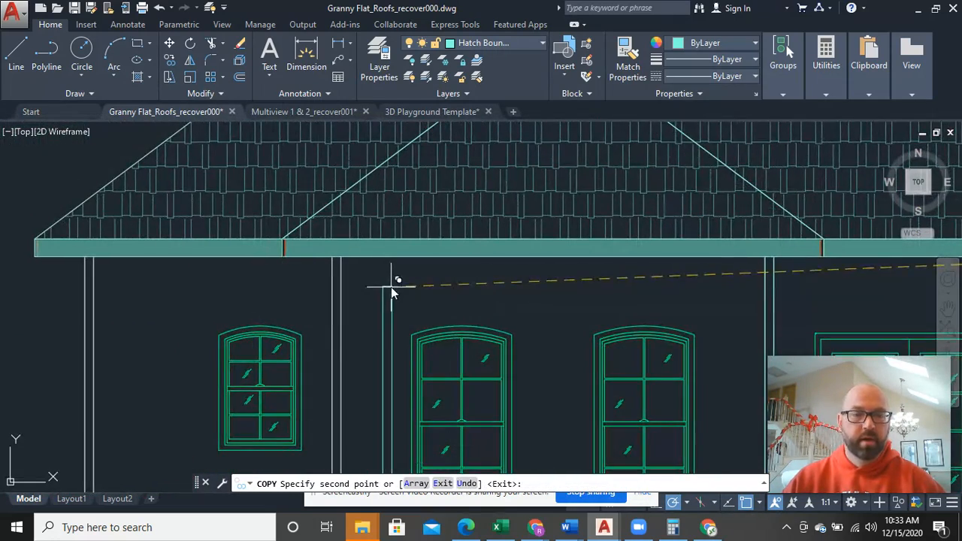
scroll(350, 257, "up", 5)
scroll(364, 294, "down", 5)
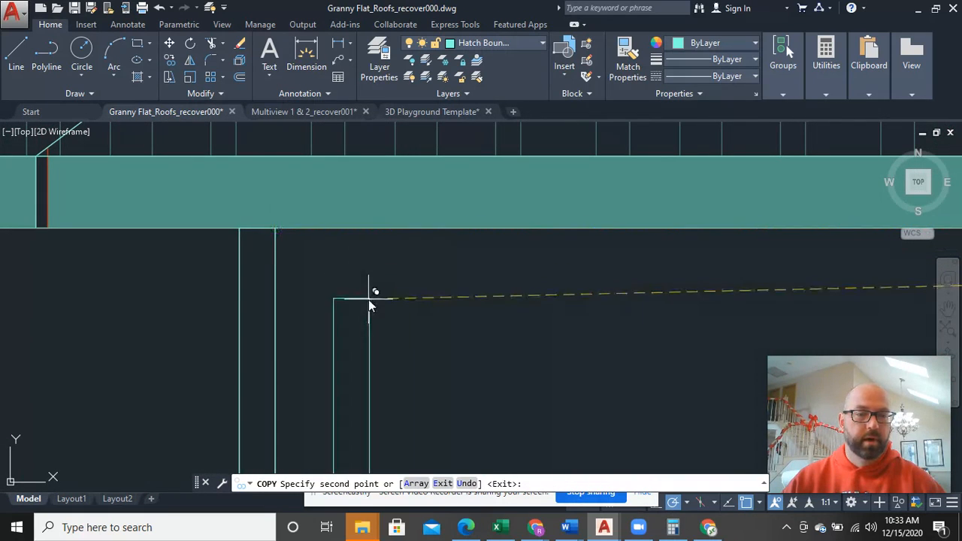
scroll(318, 301, "up", 2)
scroll(318, 297, "up", 6)
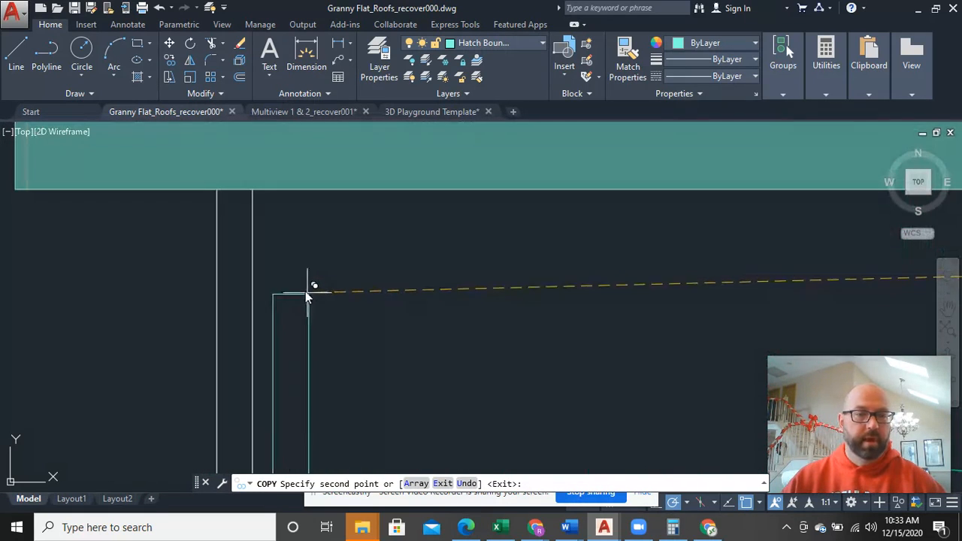
scroll(471, 264, "down", 3)
right_click(471, 263)
left_click(533, 277)
- Make HATCH the current layer and fill the post beside the double doors with a SOLID hatch
scroll(533, 281, "down", 4)
mouse_move(644, 299)
middle_mouse_down()
mouse_move(440, 254)
mouse_move(309, 254)
middle_mouse_up()
middle_click_drag(512, 256, 472, 264)
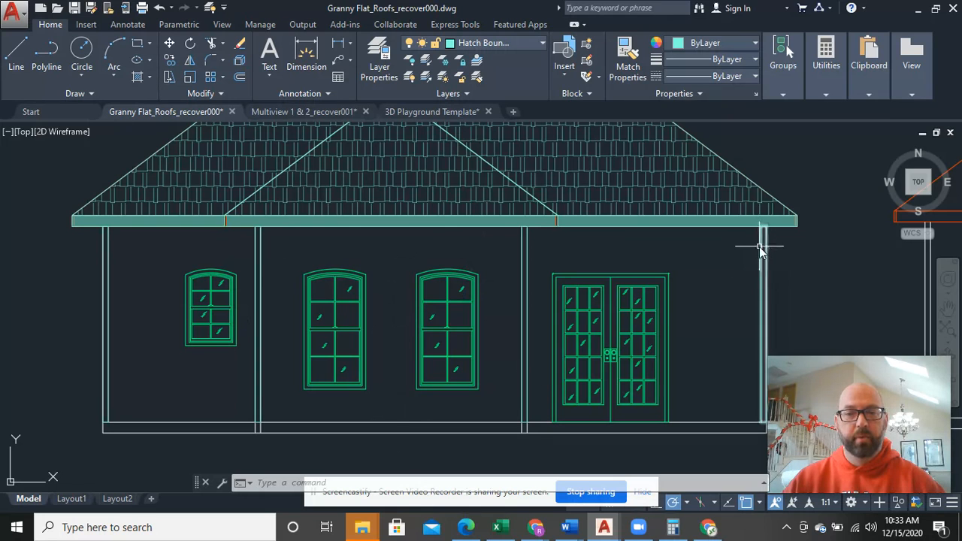
middle_click_drag(540, 333, 498, 339)
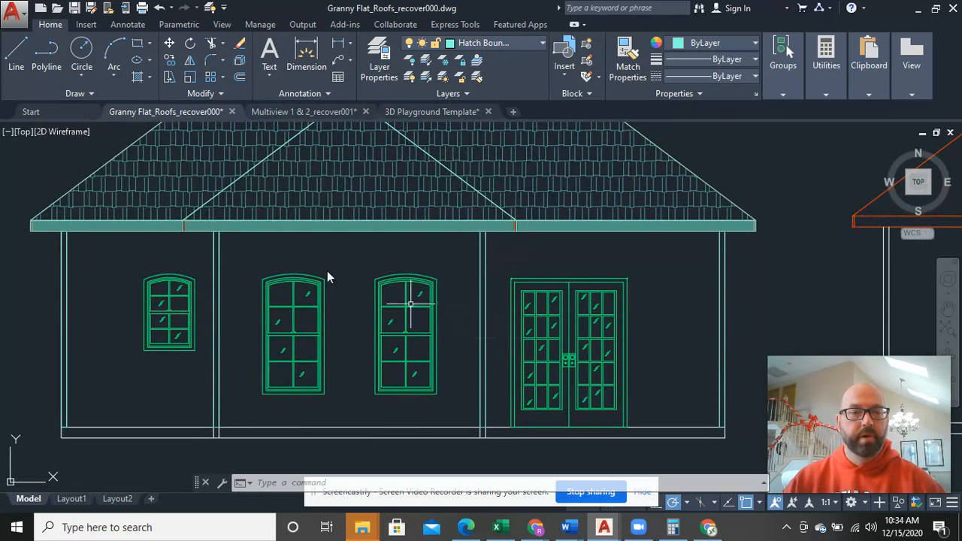
left_click(149, 78)
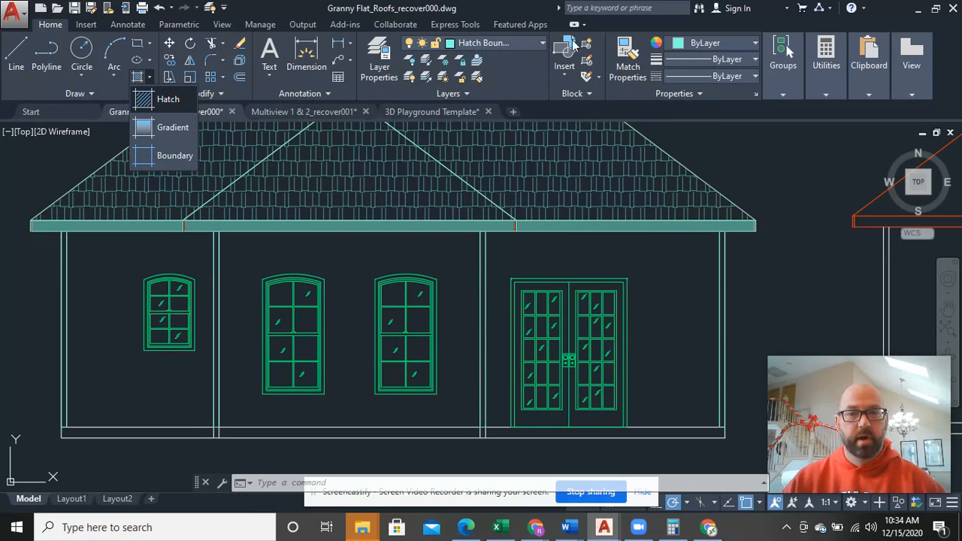
left_click(502, 43)
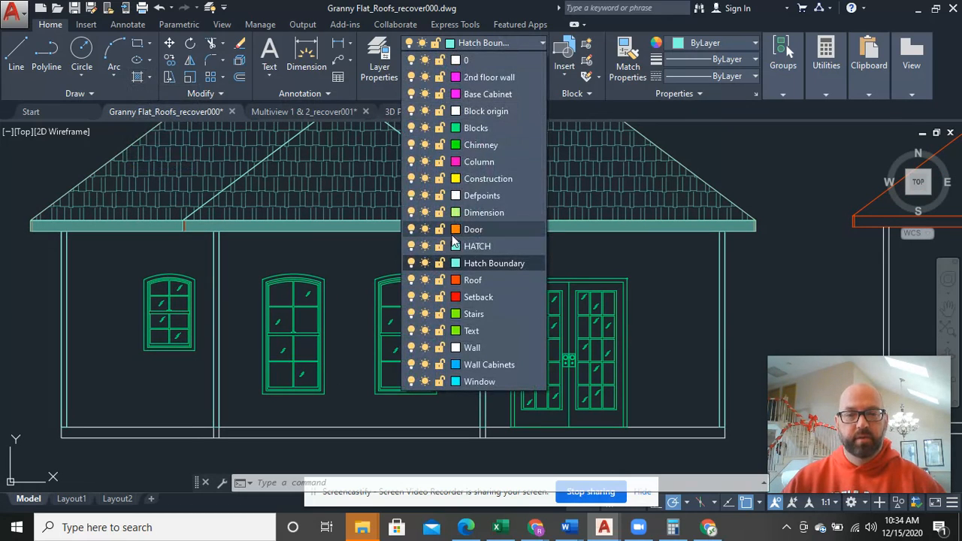
left_click(490, 247)
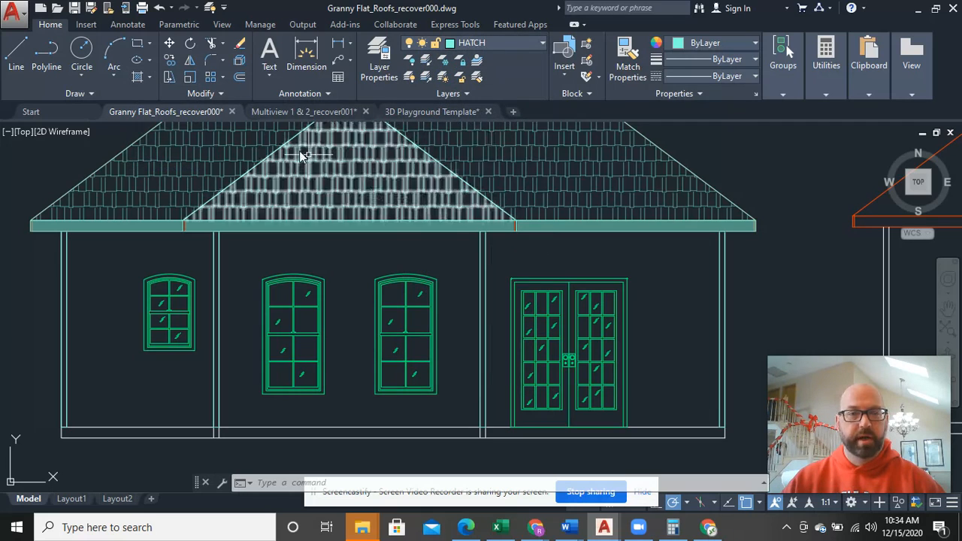
left_click(149, 80)
left_click(150, 99)
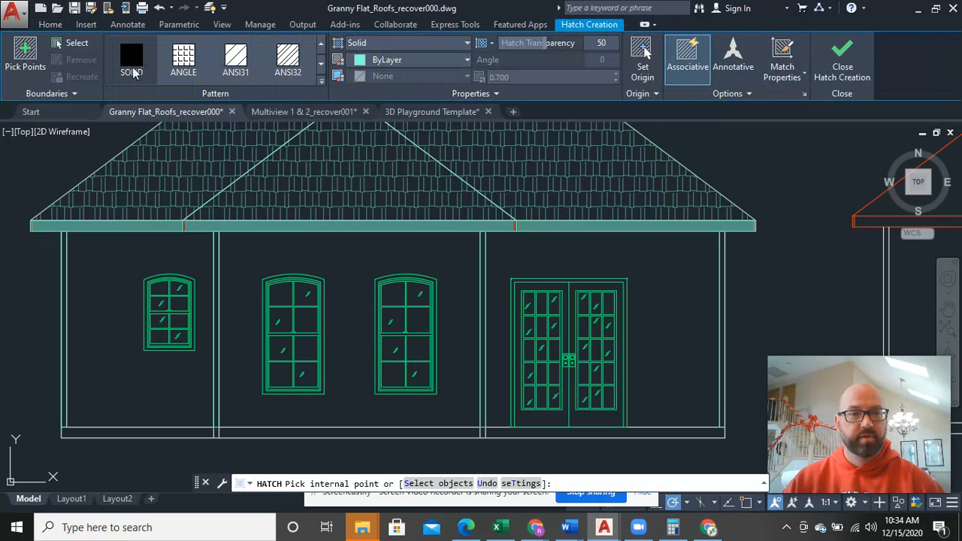
scroll(483, 367, "up", 2)
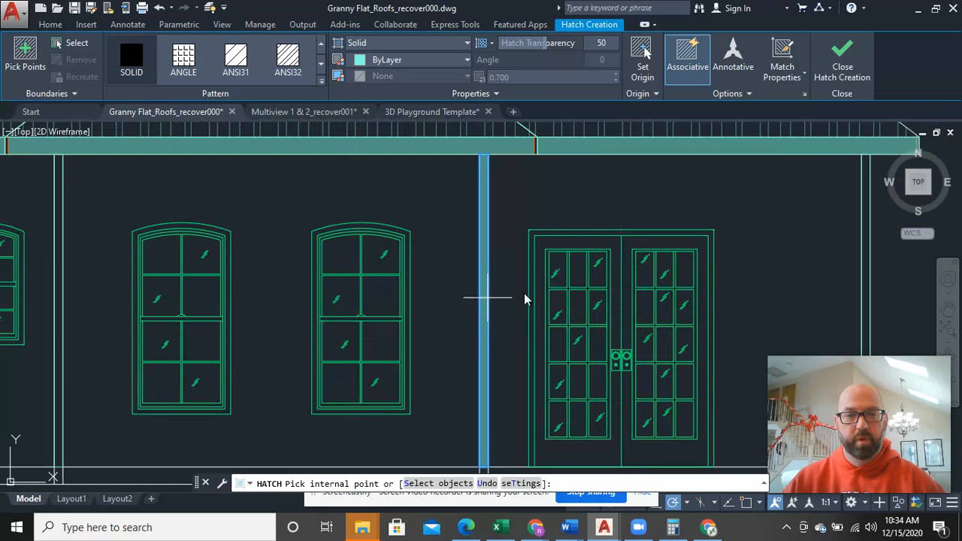
left_click(485, 300)
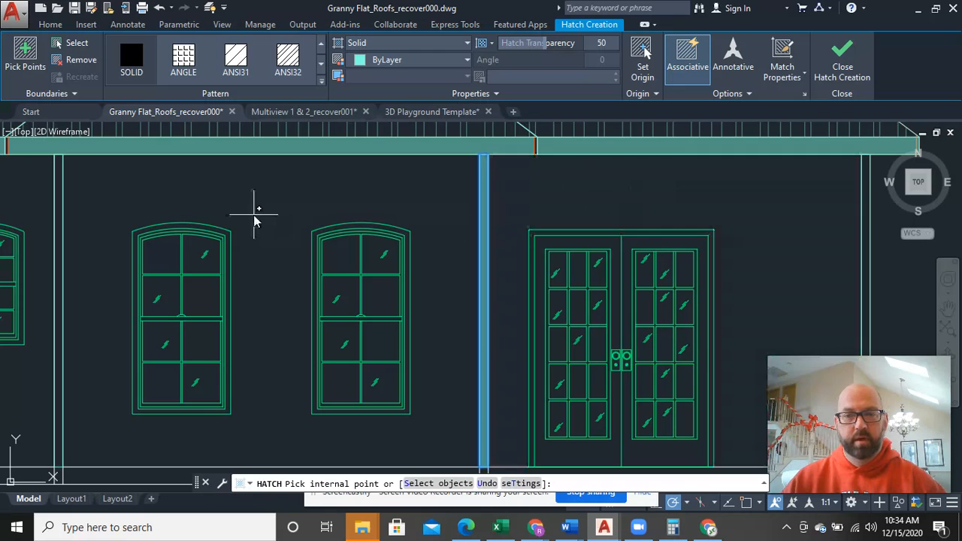
key("Return")
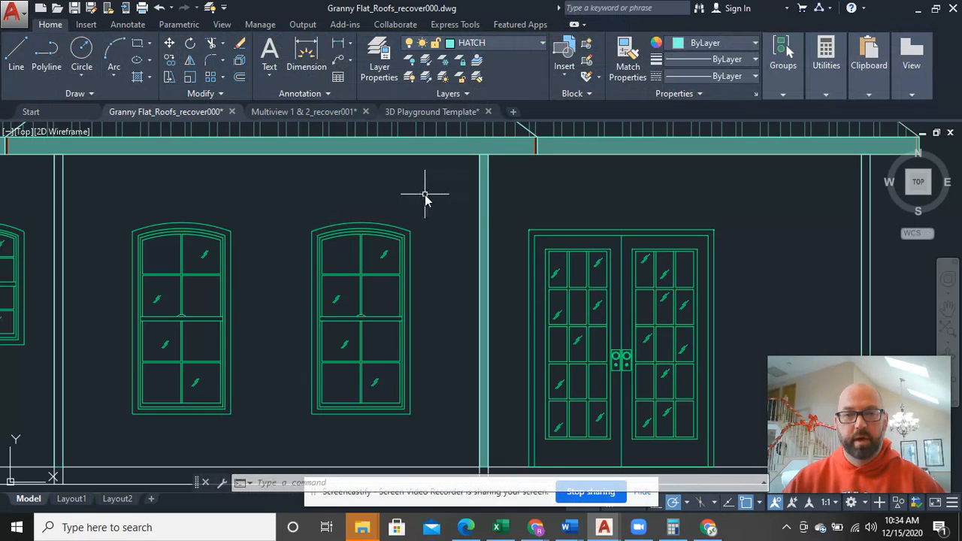
- Fill the post between the small window and the arched windows with a separate SOLID hatch
key("Return")
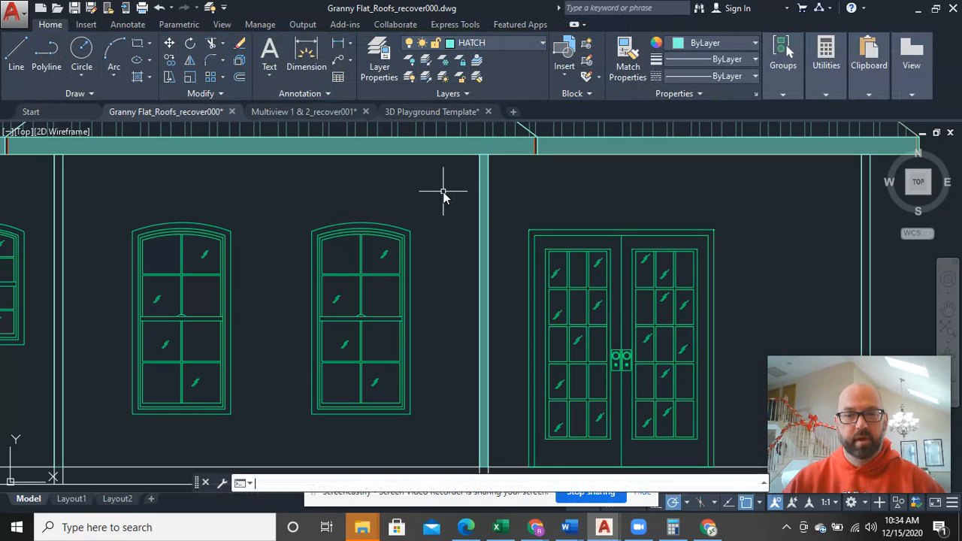
key("Return")
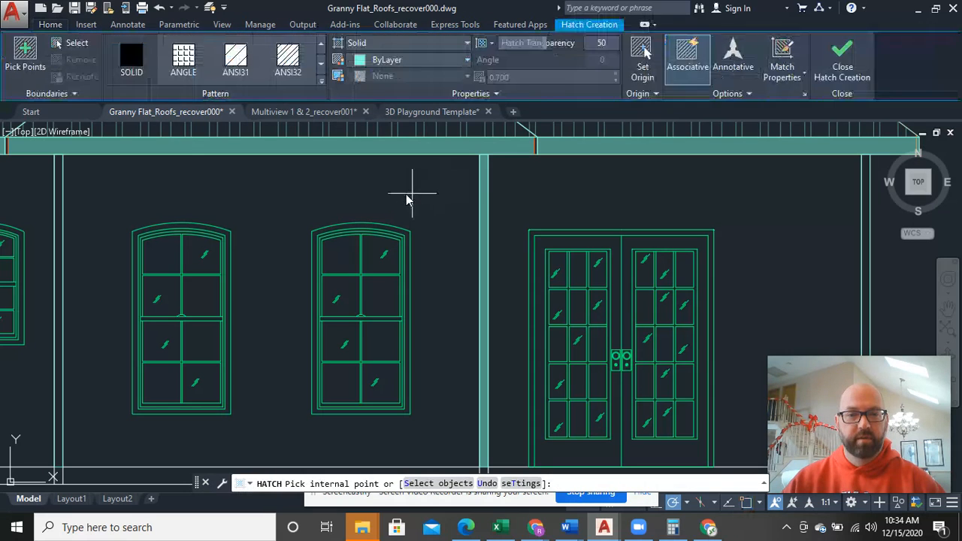
left_click(60, 202)
key("Return")
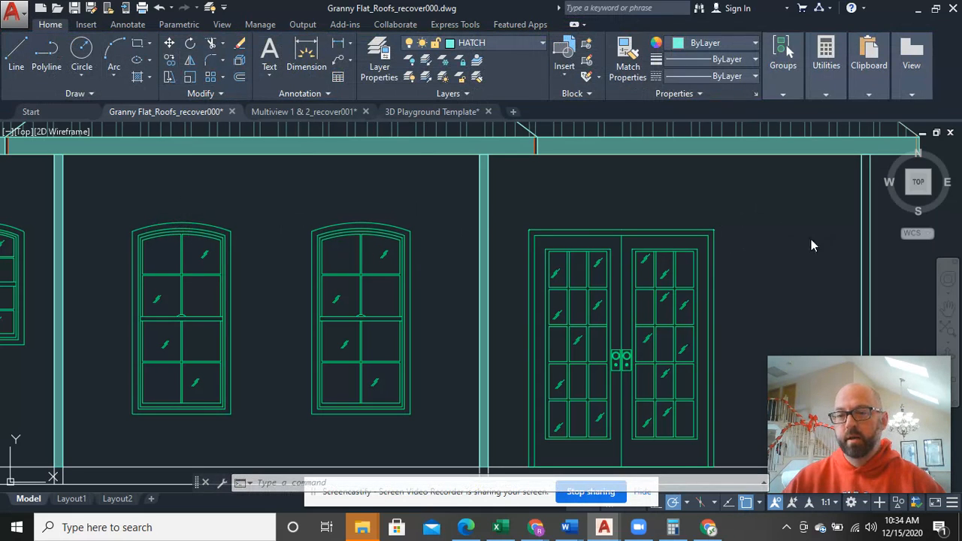
- Fill the two outer corner posts of the front elevation with separate SOLID hatches
key("Return")
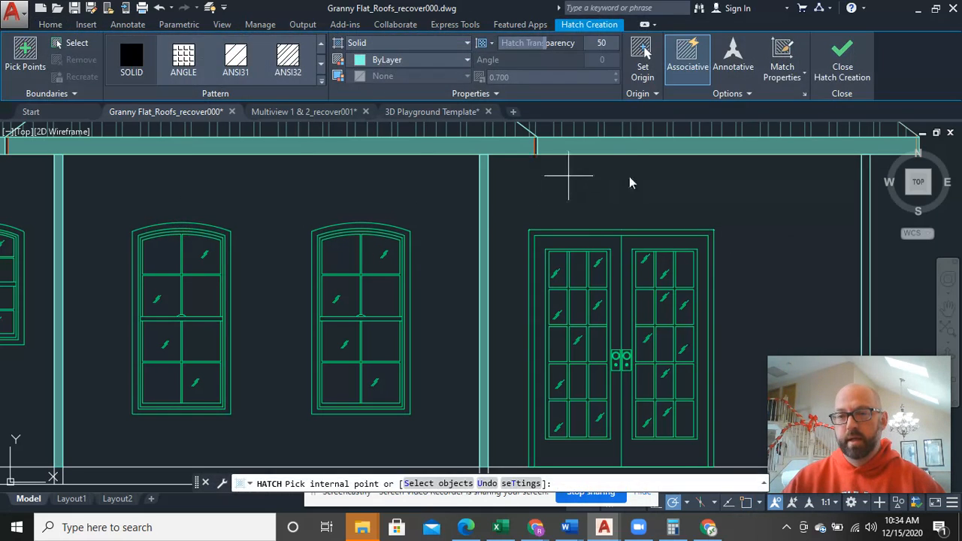
left_click(864, 239)
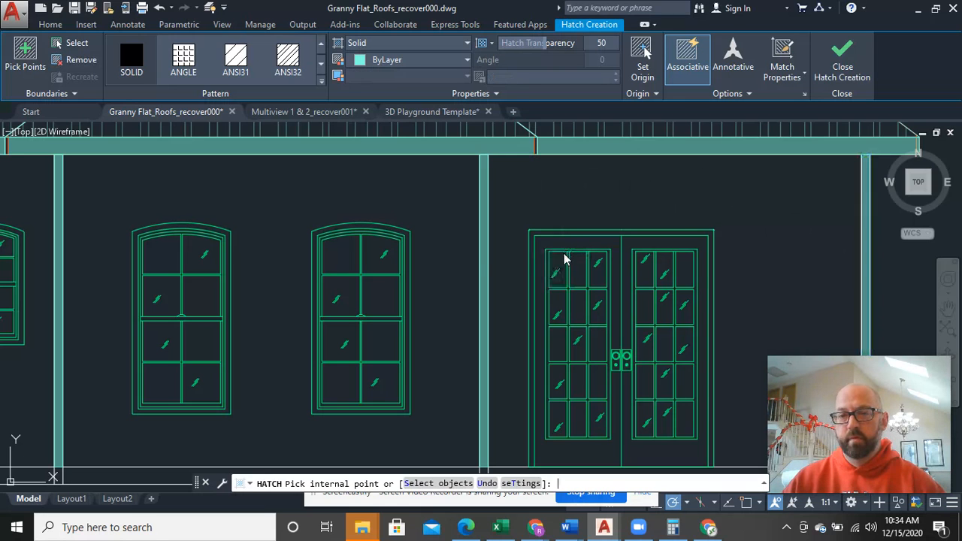
key("Return")
middle_click_drag(210, 257, 645, 260)
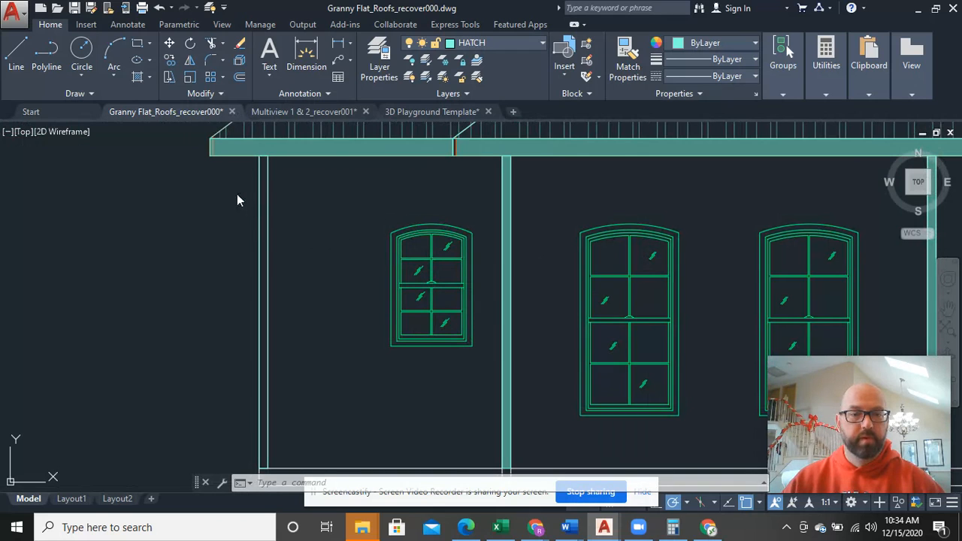
key("Return")
left_click(264, 230)
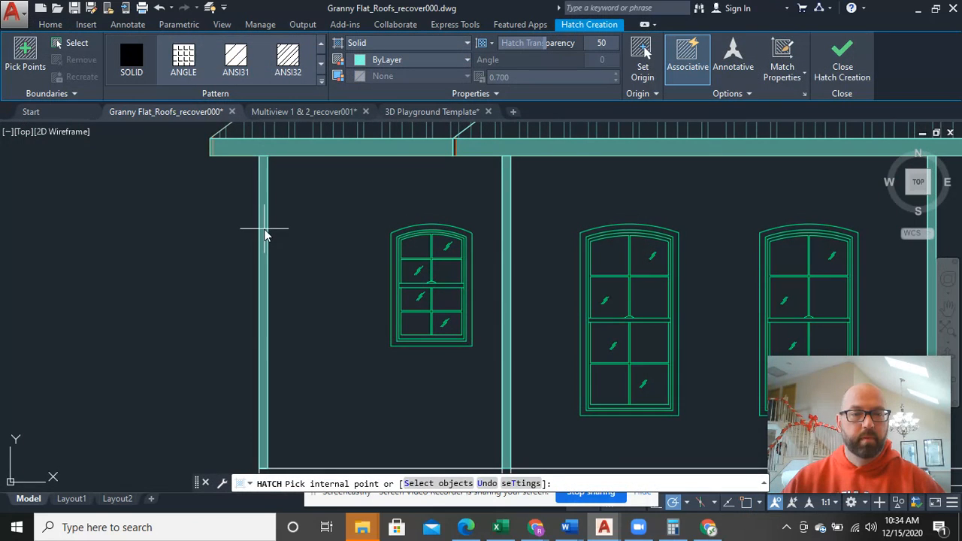
key("Return")
- Inspect the hatch and boundary outline of the post beside the double doors, and the outline of the post near the small window
middle_click_drag(579, 247, 315, 261)
scroll(315, 260, "down", 2)
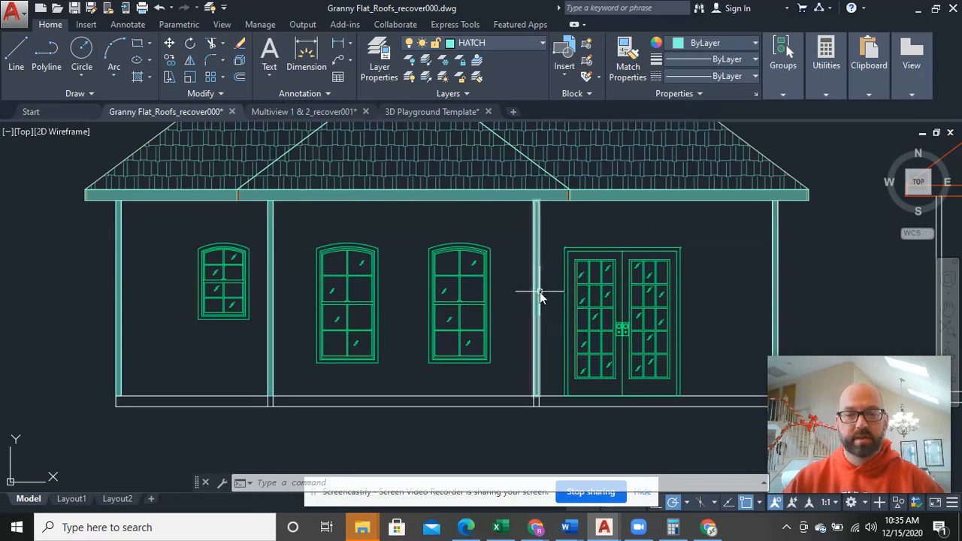
scroll(541, 291, "up", 3)
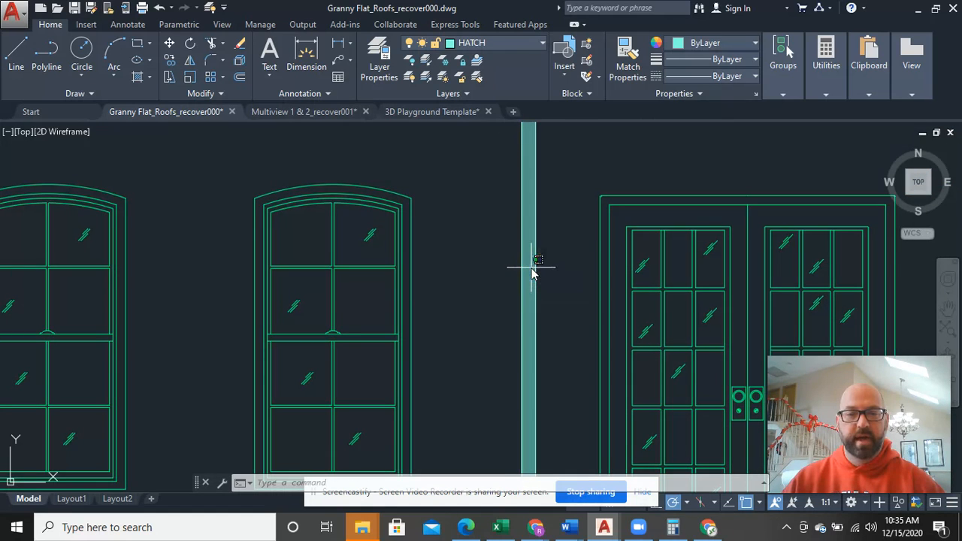
scroll(556, 297, "down", 4)
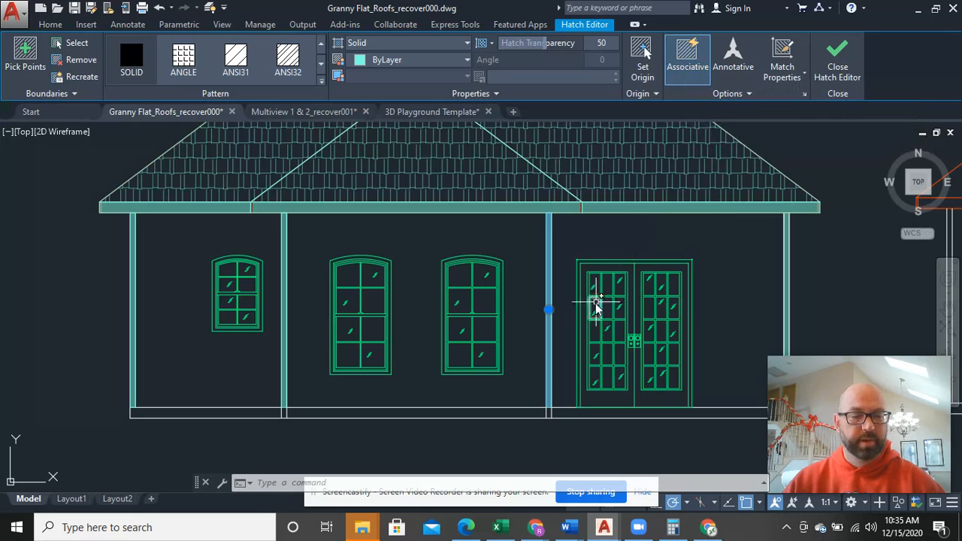
key("Escape")
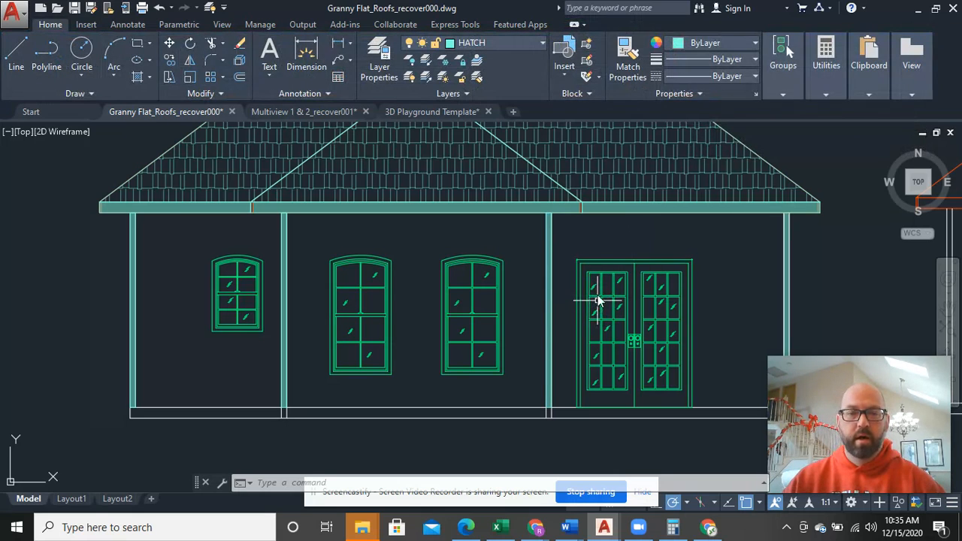
left_click(550, 255)
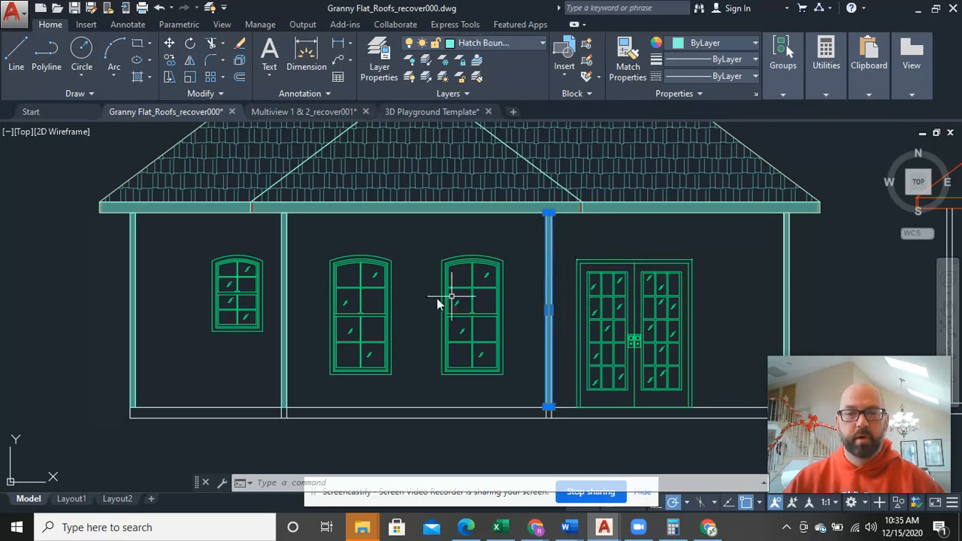
left_click(285, 240)
key("Escape")
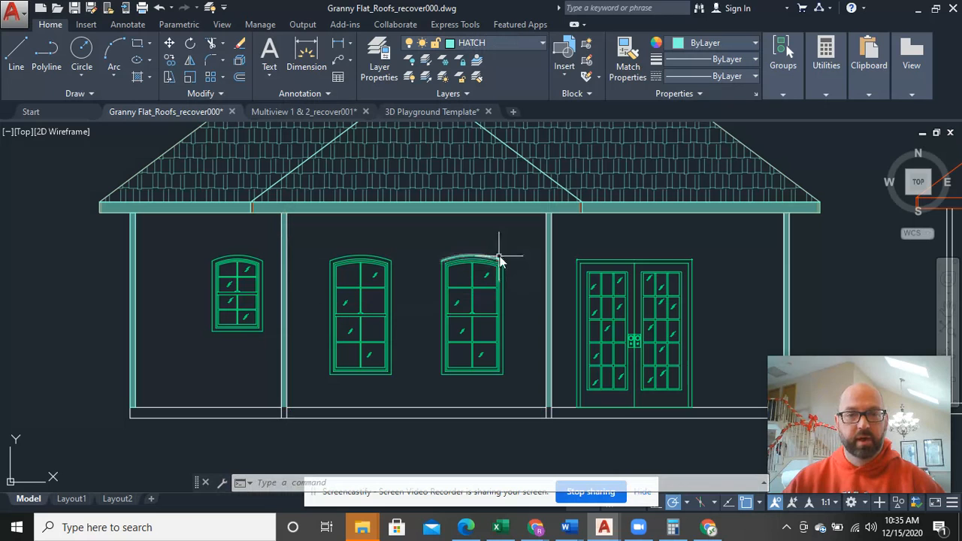
- Erase the hatch and outline of the post beside the double doors, and undo the erasure
left_click(554, 255)
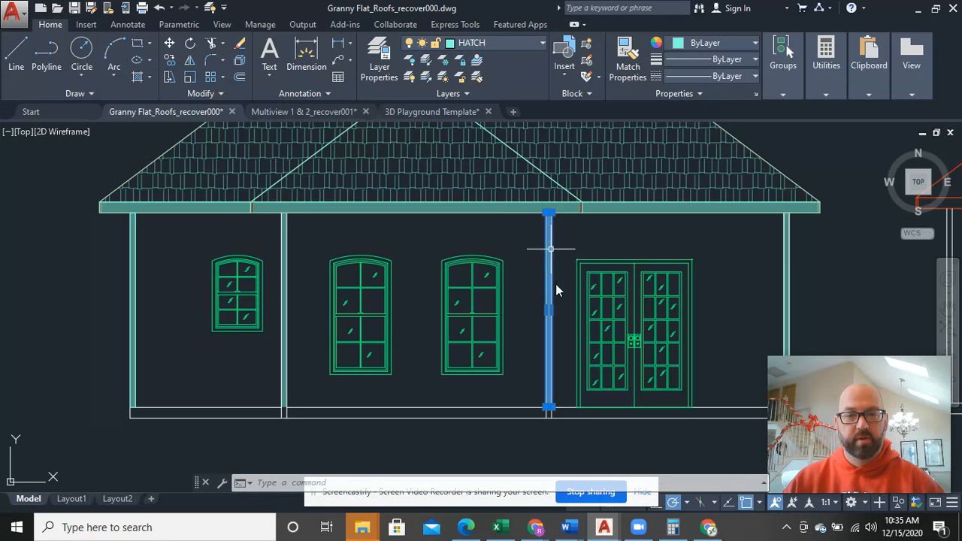
type("e")
key("Return")
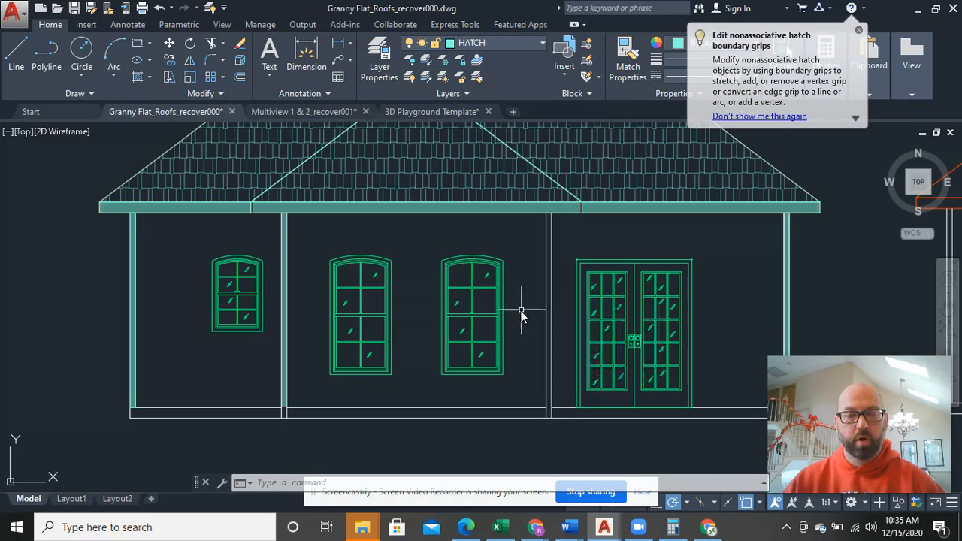
left_click(160, 8)
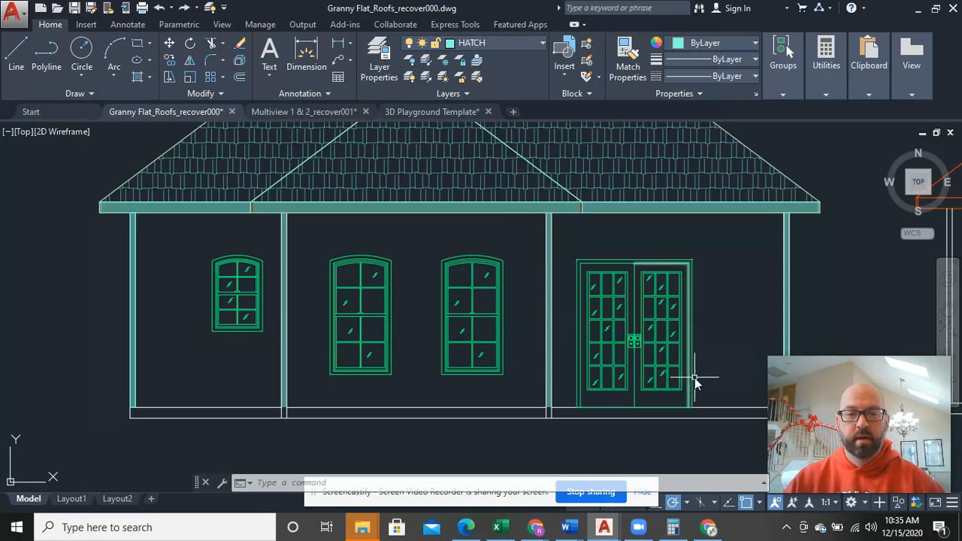
- Make Hatch Boundary the current layer and start a polyline down the left end of the base strip below the posts
middle_click_drag(666, 375, 600, 289)
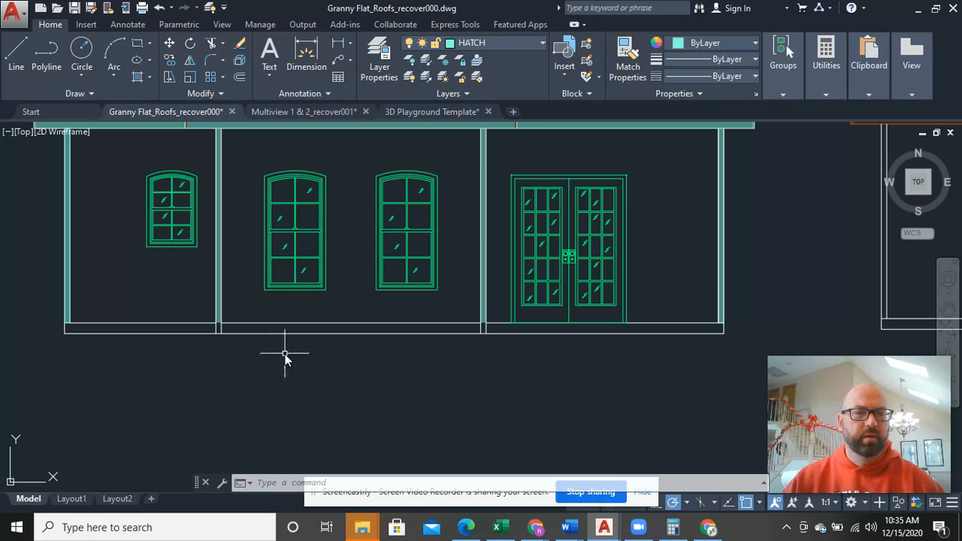
middle_click_drag(286, 359, 318, 339)
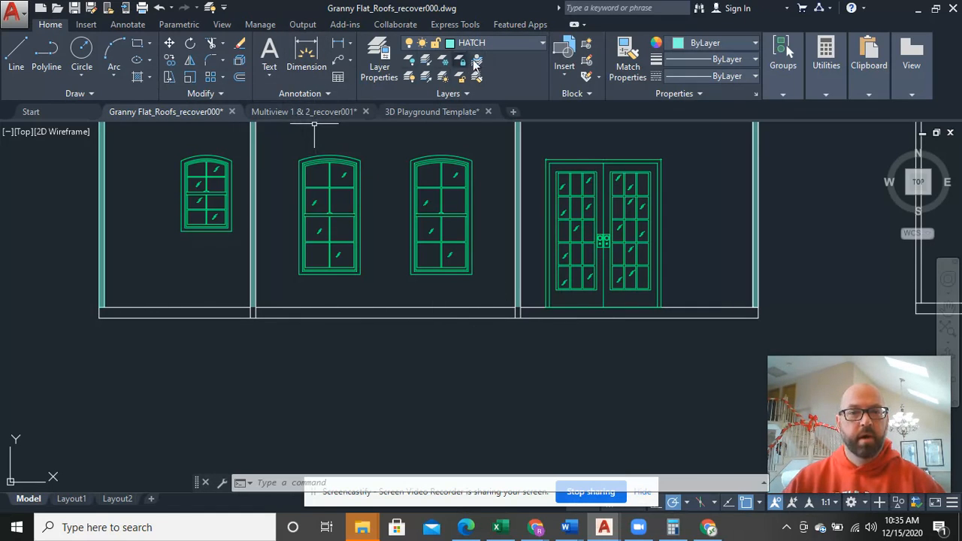
left_click(501, 43)
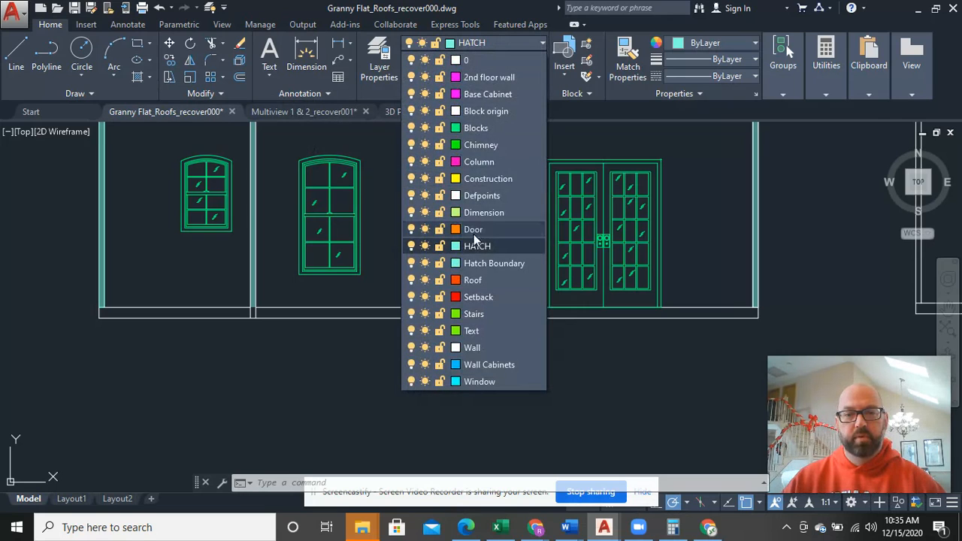
left_click(487, 264)
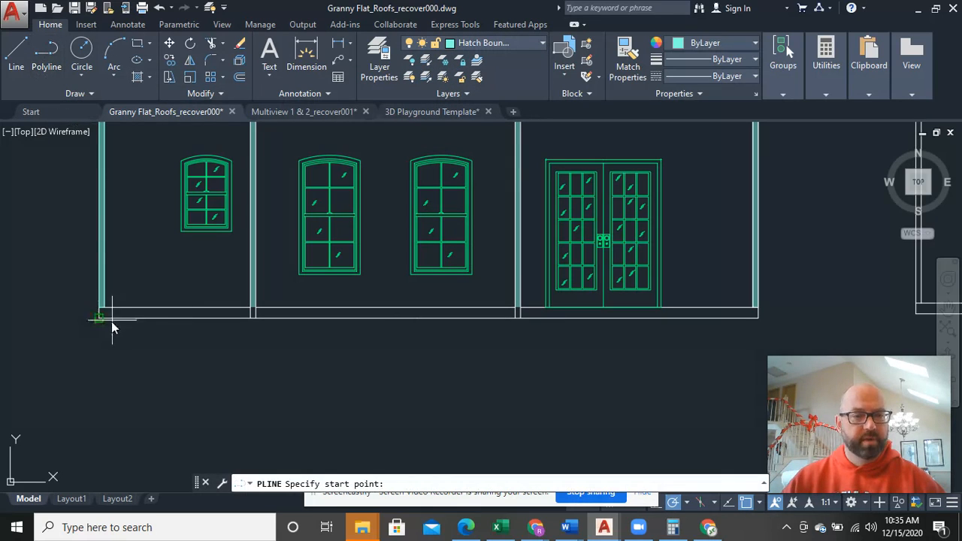
scroll(105, 321, "up", 7)
left_click(90, 243)
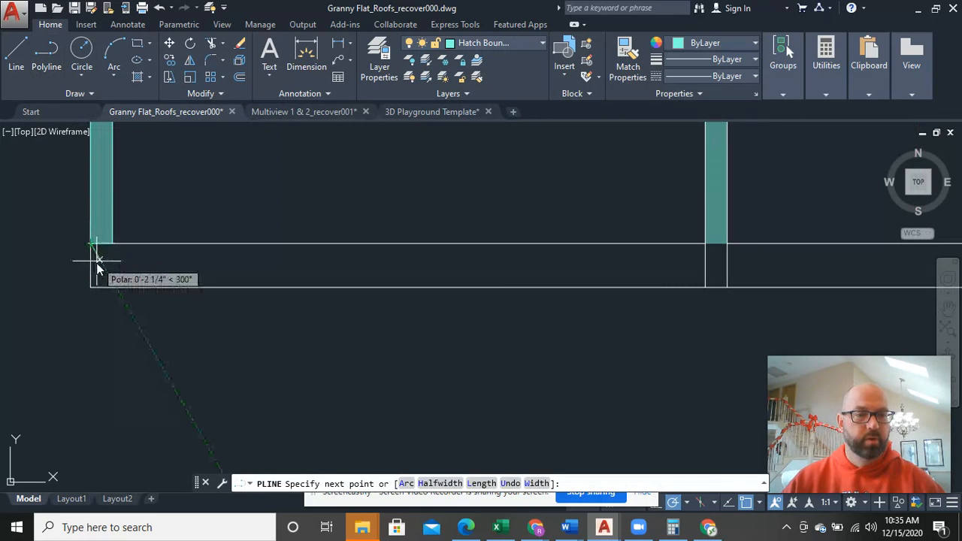
left_click(90, 288)
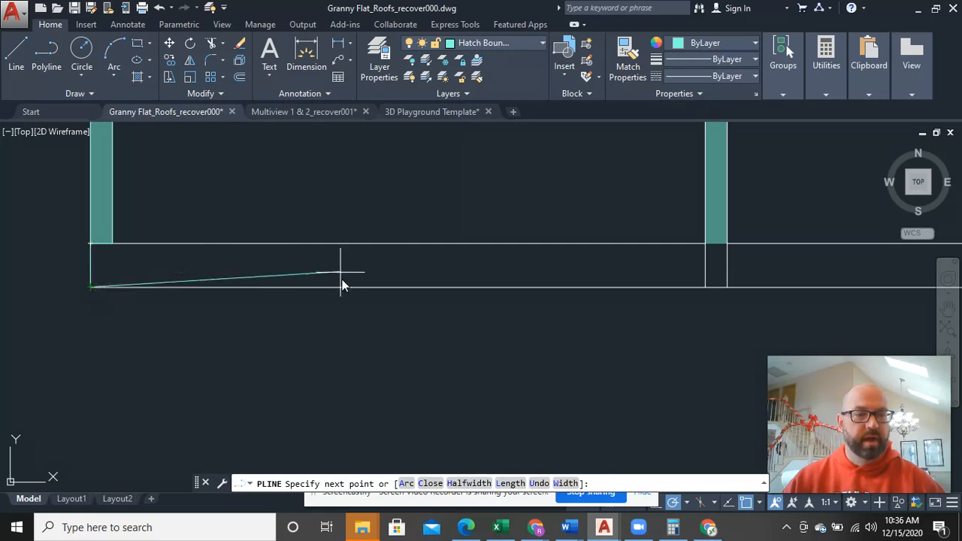
scroll(341, 289, "down", 3)
scroll(253, 236, "up", 3)
left_click(261, 231)
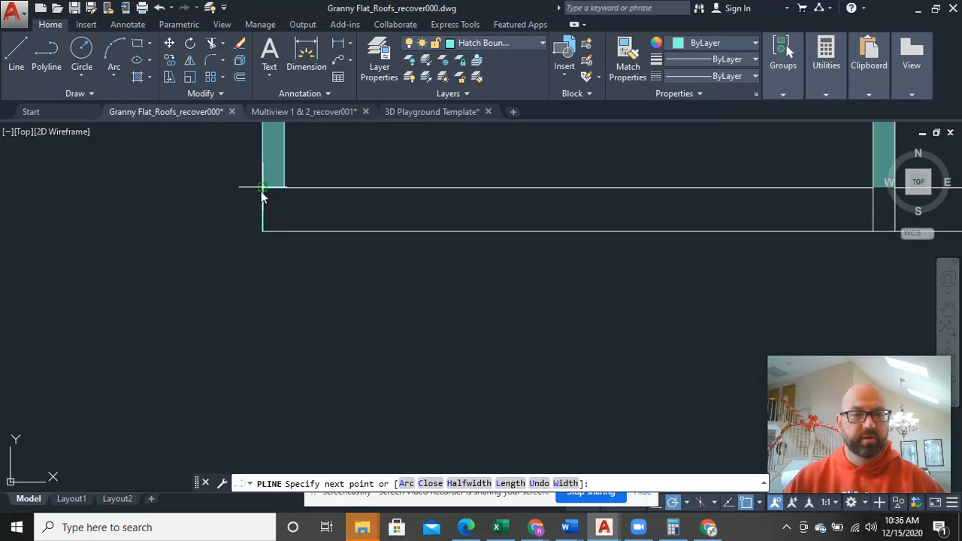
- Continue the polyline along the base strip's bottom edge, up its right end and back along the top to the starting corner
scroll(220, 252, "down", 5)
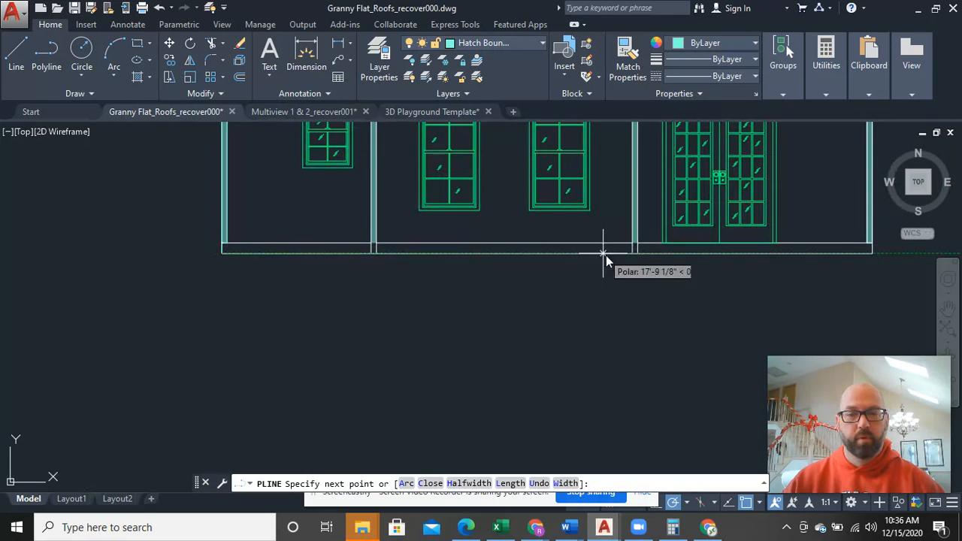
middle_click_drag(606, 255, 450, 269)
scroll(511, 279, "up", 5)
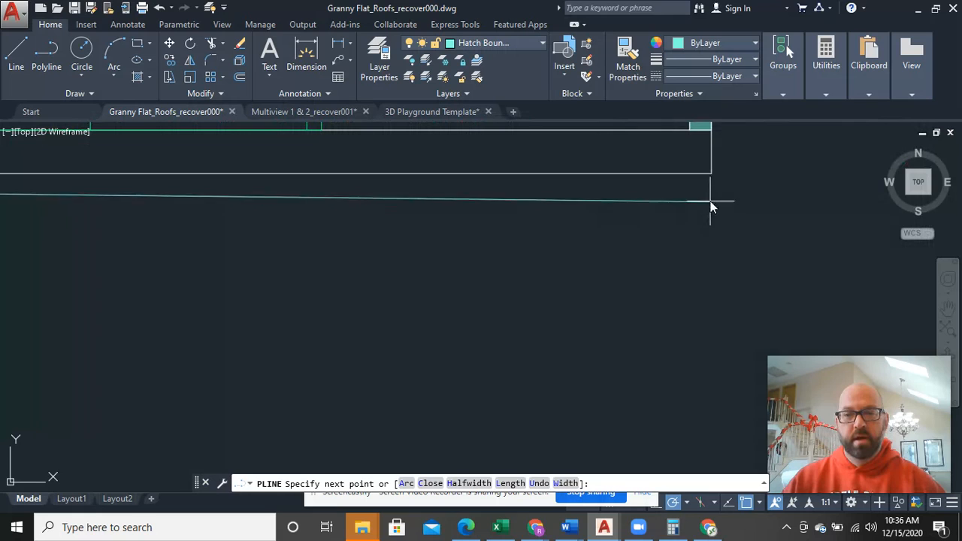
left_click(710, 174)
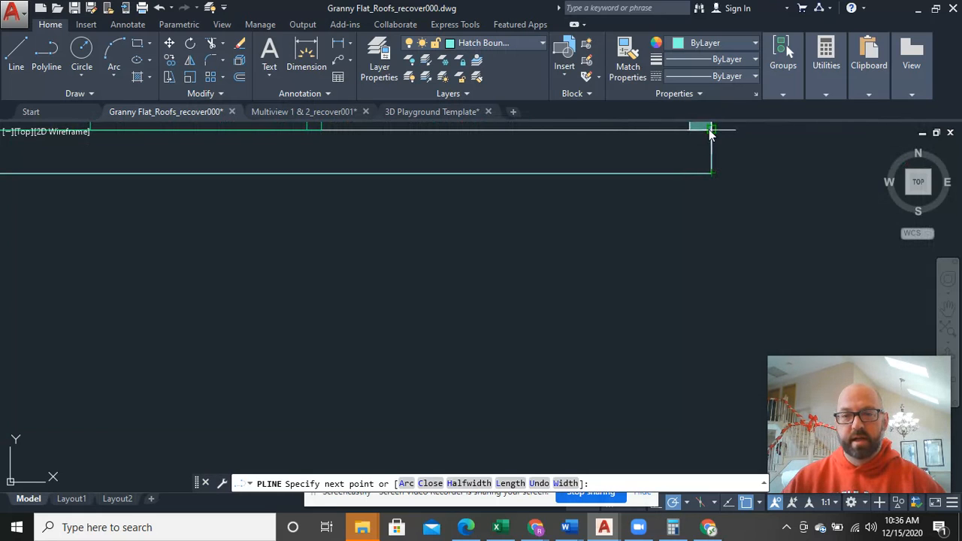
left_click(710, 130)
scroll(383, 218, "down", 3)
middle_click_drag(210, 206, 696, 242)
scroll(369, 230, "up", 6)
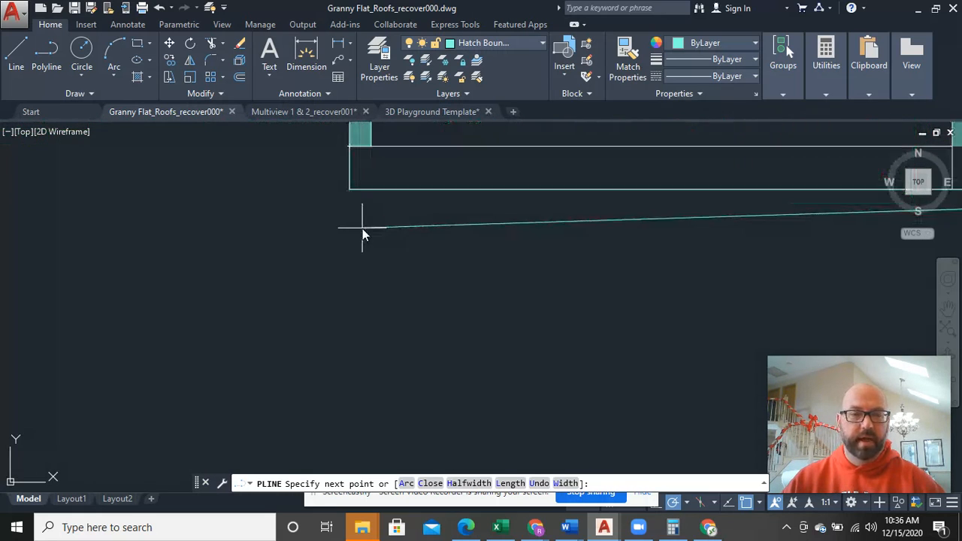
left_click(348, 147)
right_click(424, 245)
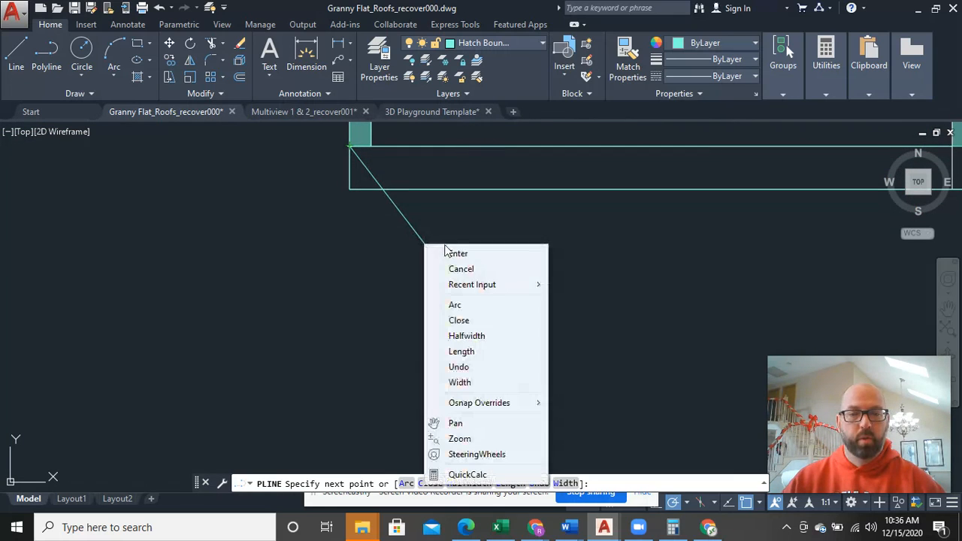
left_click(456, 254)
scroll(602, 246, "down", 2)
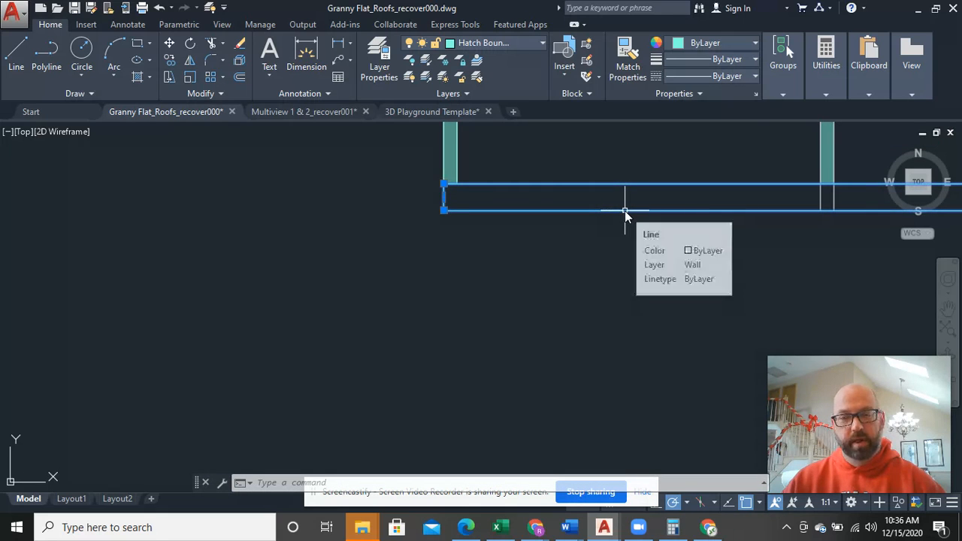
scroll(625, 216, "down", 1)
scroll(626, 218, "down", 2)
middle_click_drag(653, 234, 311, 287)
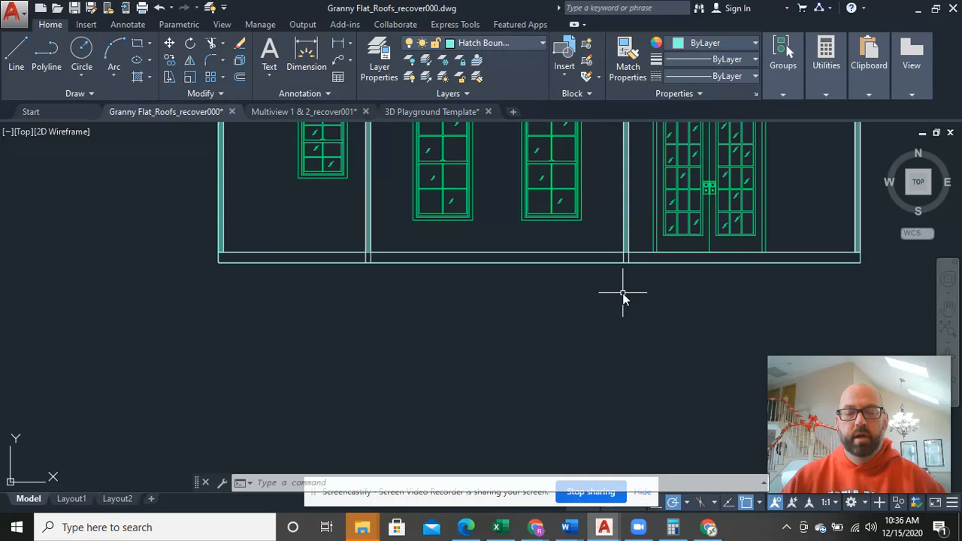
- Make HATCH the current layer and start a hatch with the AR-CONC pattern
left_click(150, 79)
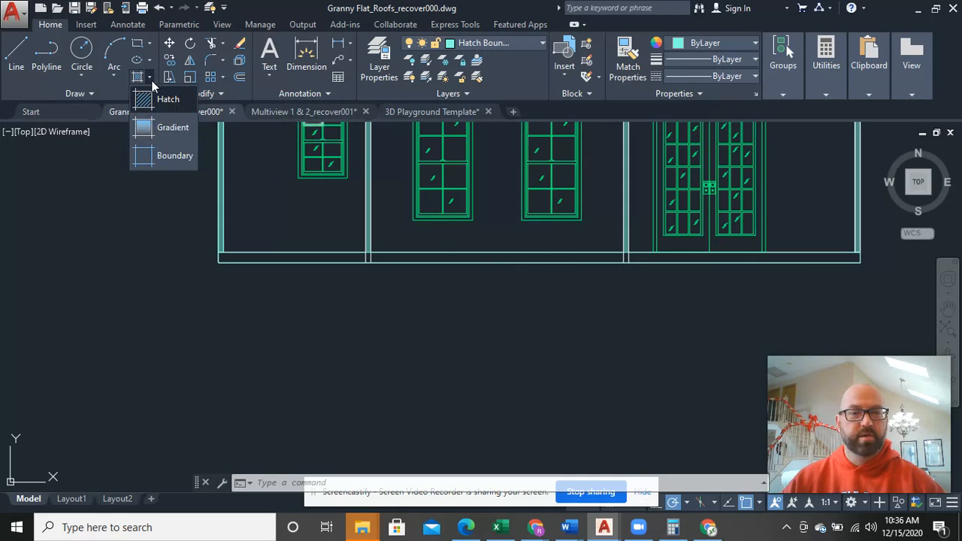
left_click(508, 44)
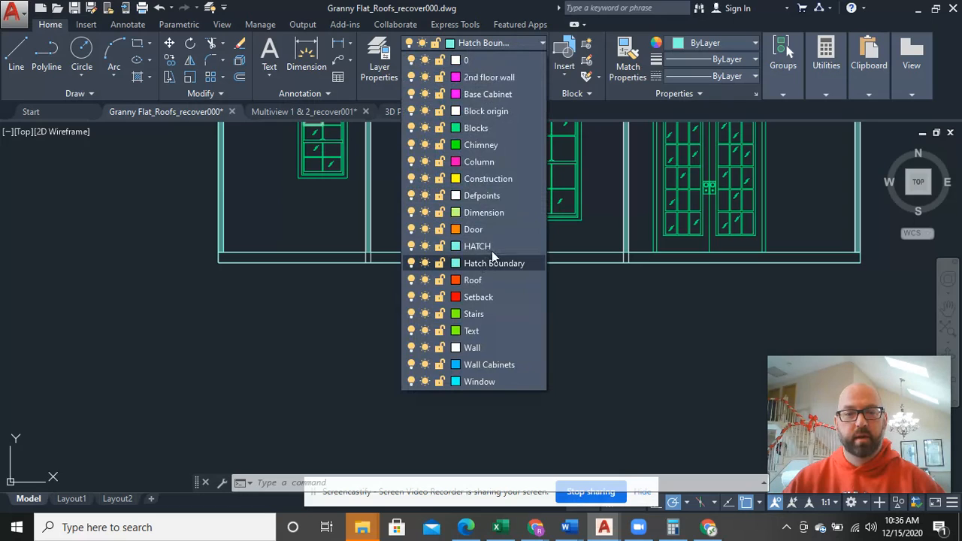
left_click(493, 248)
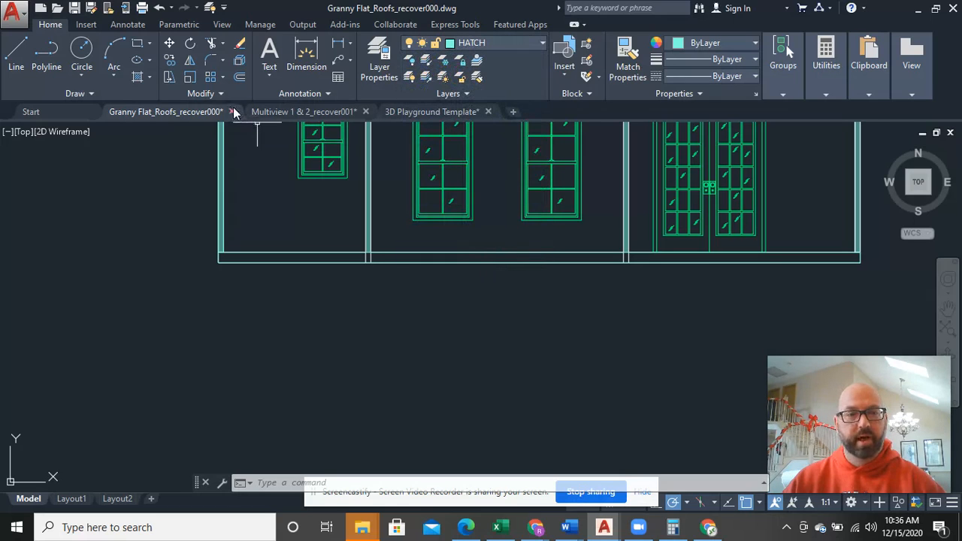
left_click(151, 78)
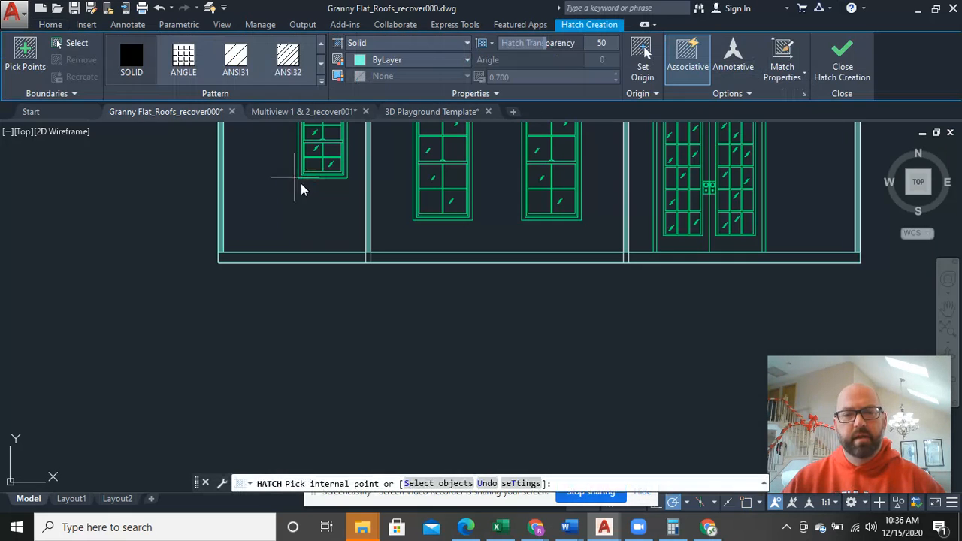
left_click(321, 68)
left_click(321, 68)
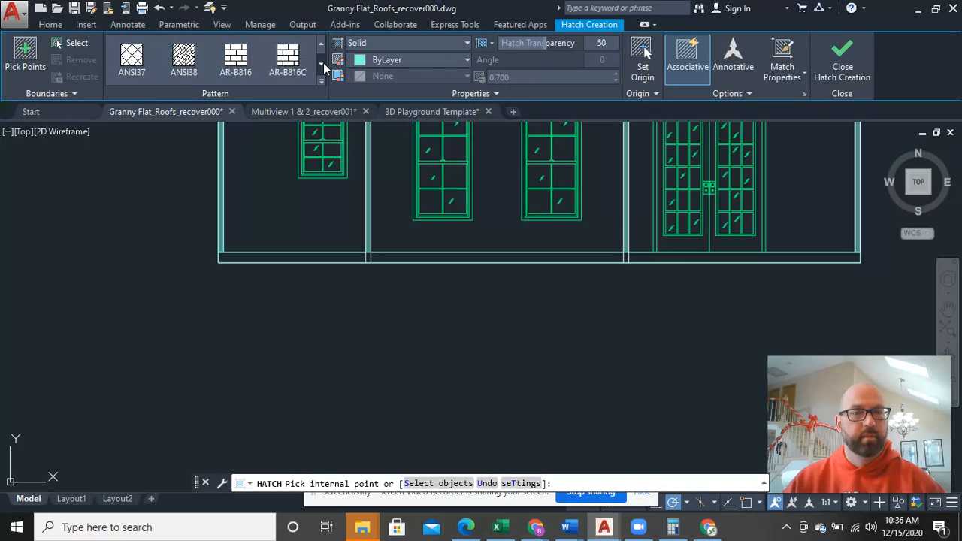
left_click(321, 68)
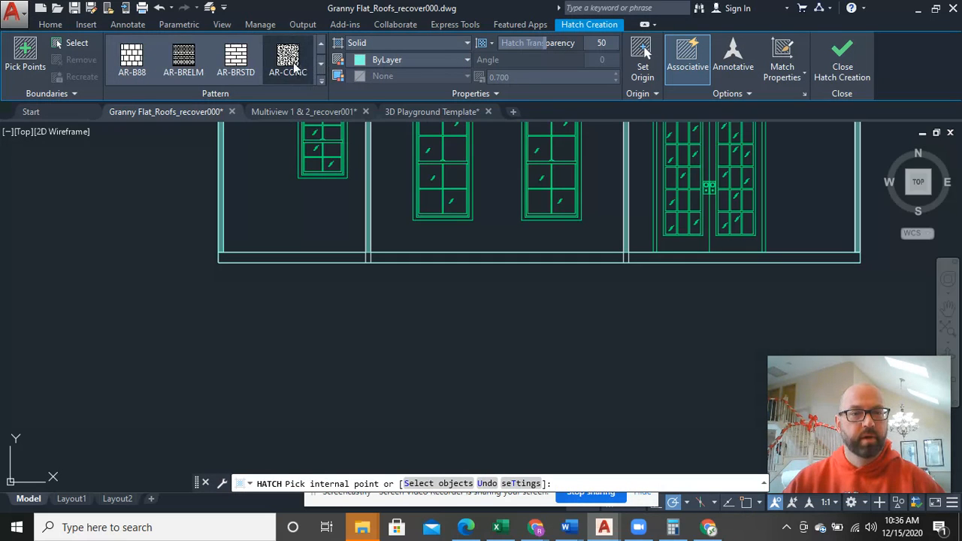
left_click(288, 60)
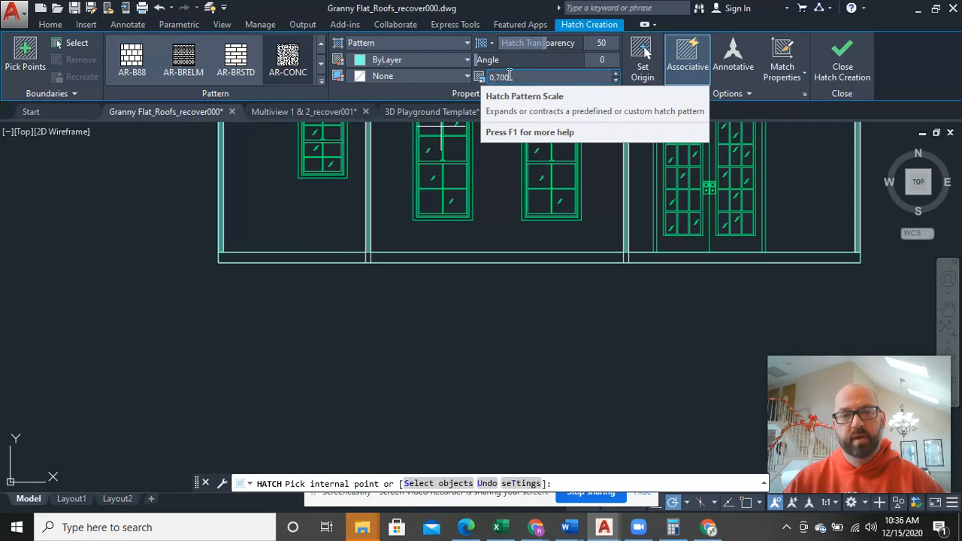
- Pick the base strip areas on both sides of and beneath the post near the small window for the concrete hatch
left_click(329, 260)
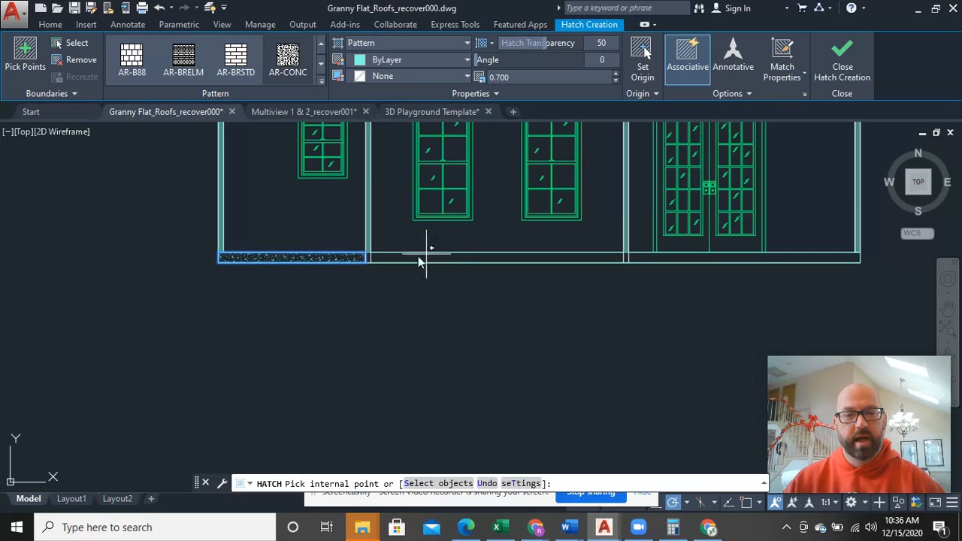
scroll(396, 253, "up", 4)
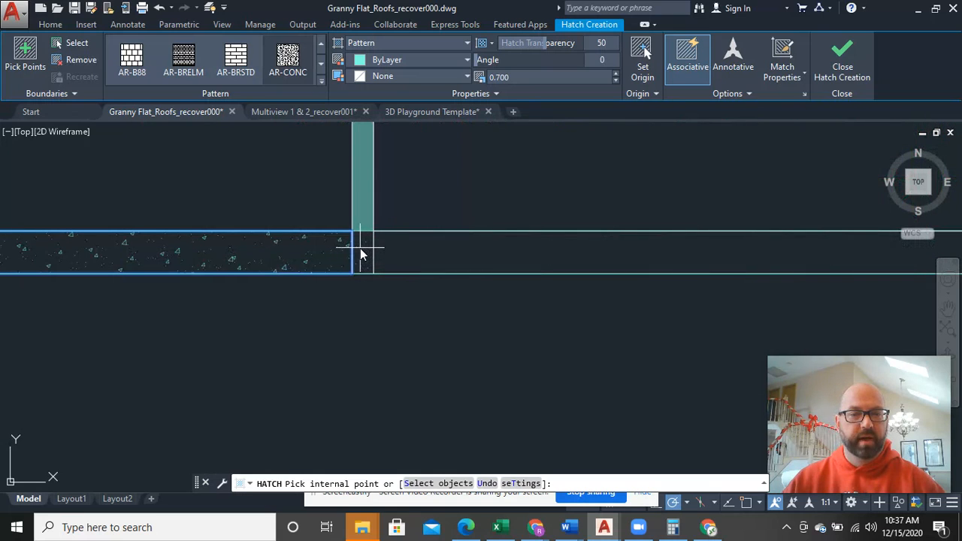
left_click(361, 254)
left_click(454, 252)
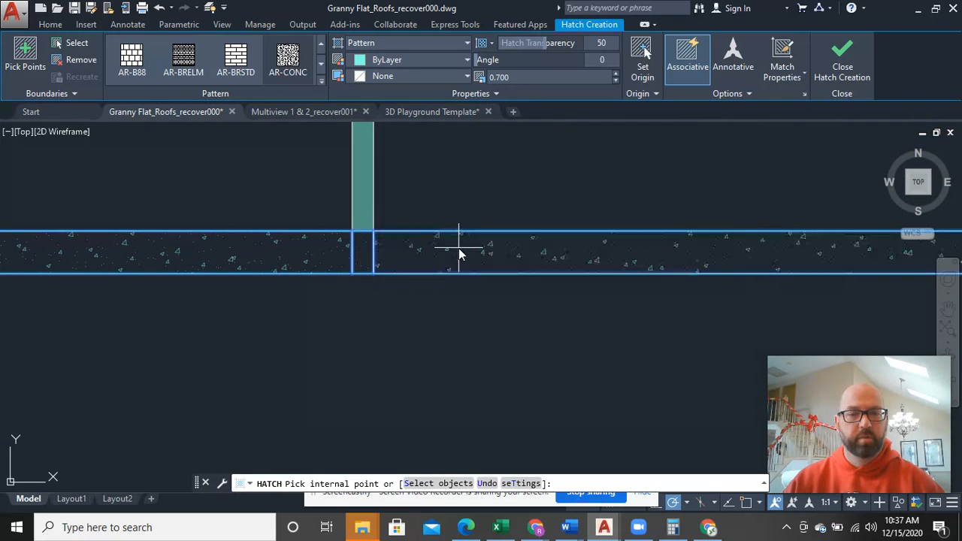
scroll(459, 253, "down", 3)
middle_click_drag(654, 296, 399, 328)
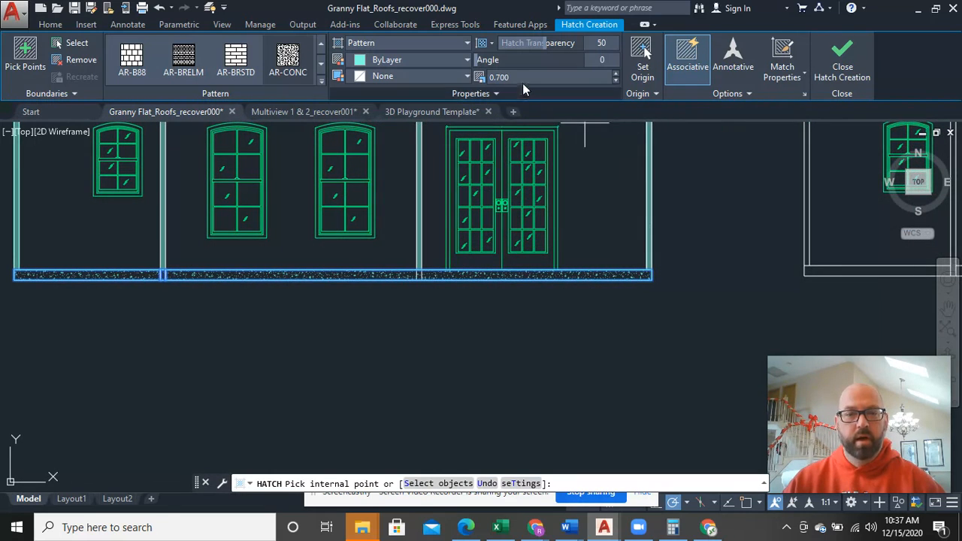
- Try the base strip's concrete hatch at scales of 34, 0.4 and 0.2
scroll(529, 211, "up", 3)
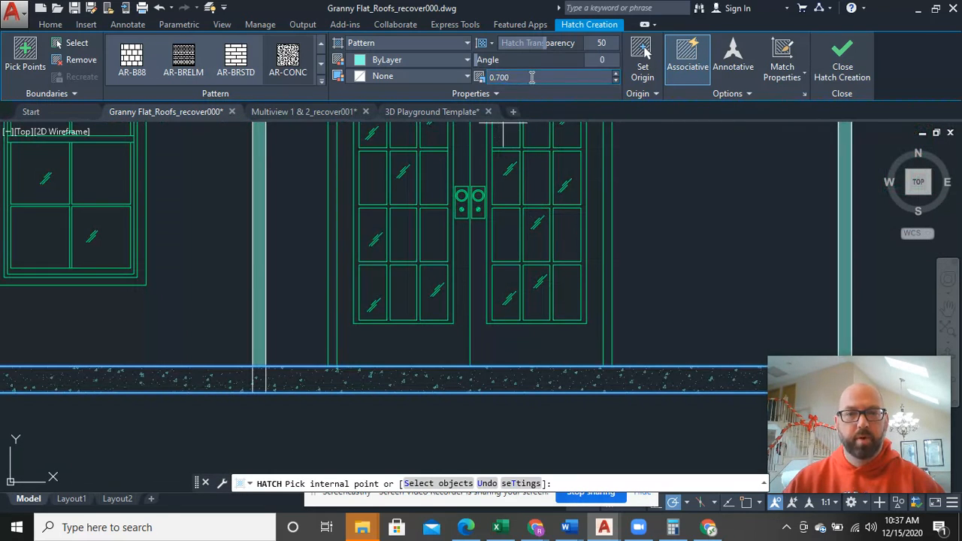
type("1")
key("Return")
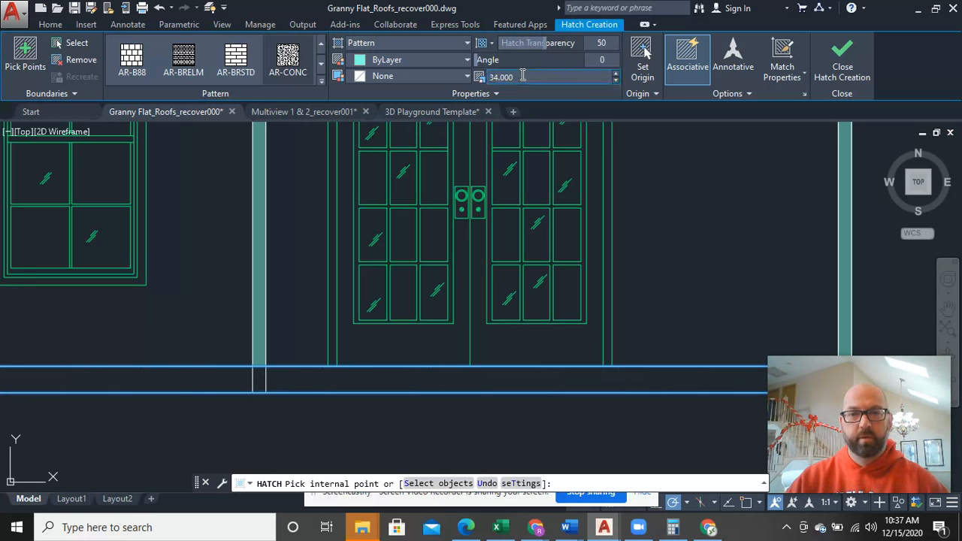
left_click_drag(479, 80, 473, 80)
key("Return")
scroll(604, 298, "down", 3)
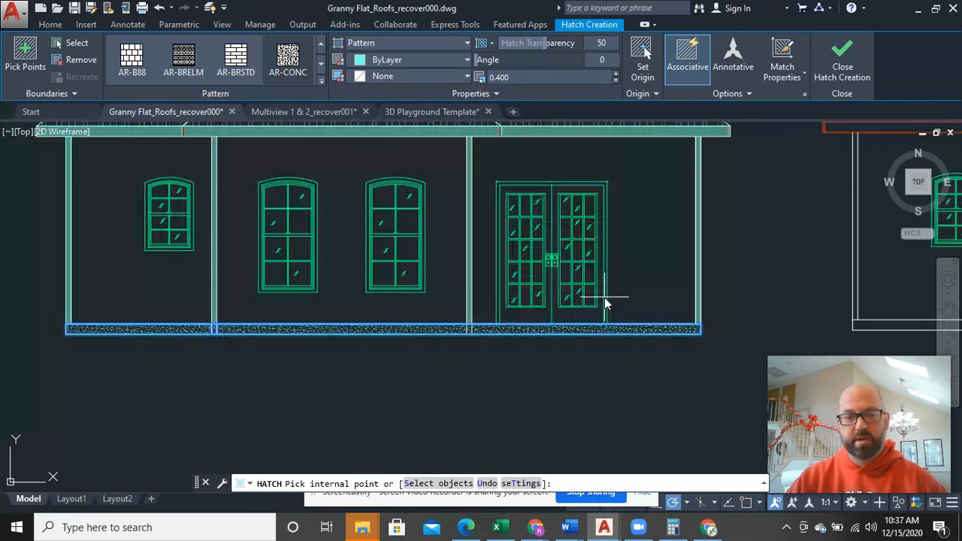
scroll(604, 298, "up", 1)
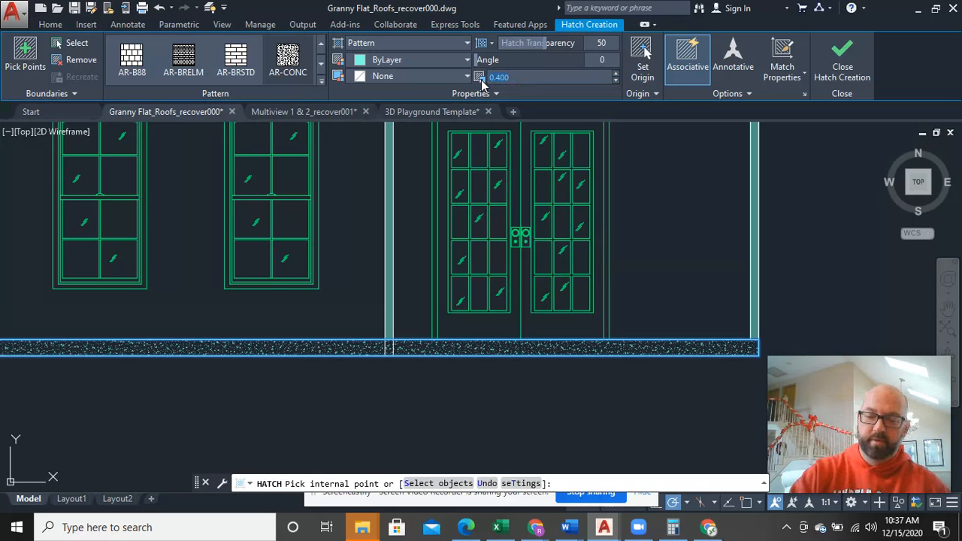
key("Return")
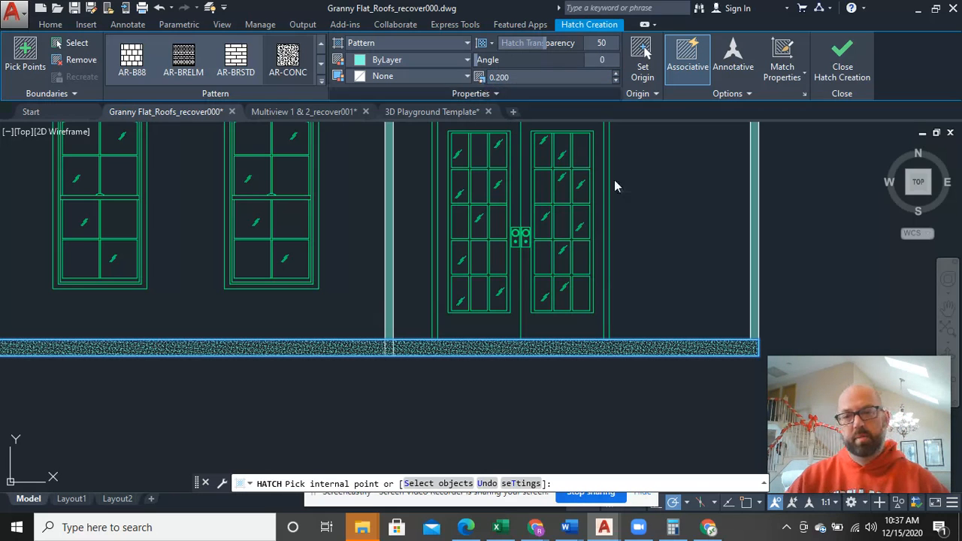
- Set the base strip's concrete hatch scale to 0.3 and finish the hatch
scroll(635, 244, "down", 2)
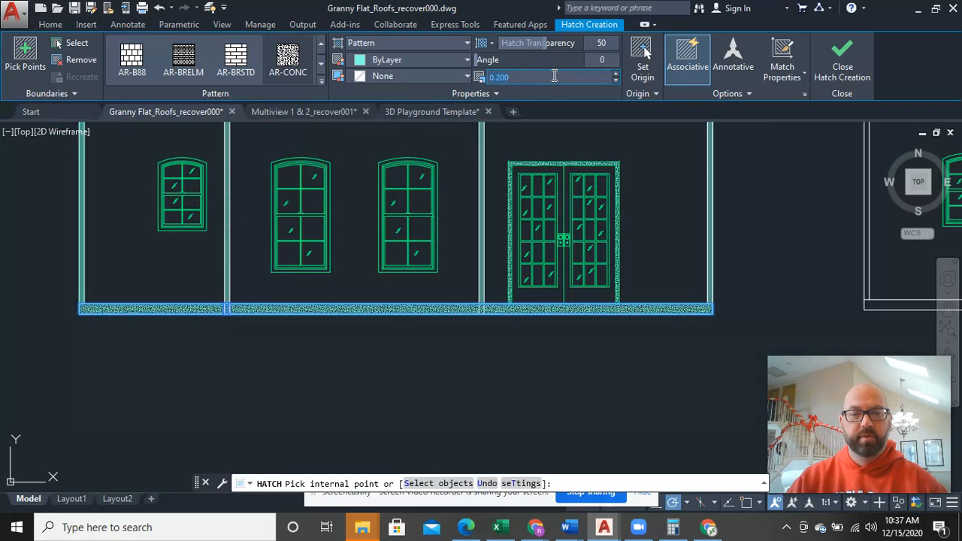
type(".3")
key("Return")
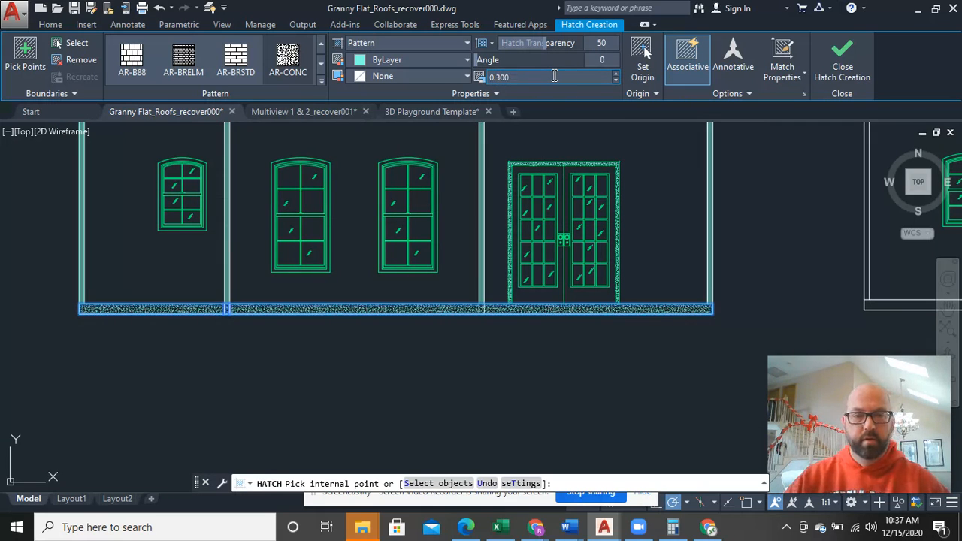
scroll(629, 323, "up", 2)
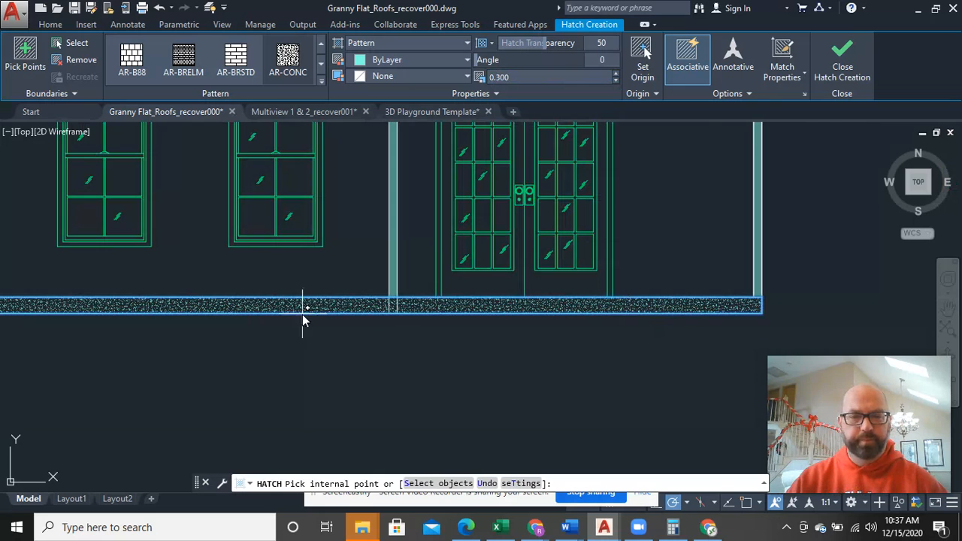
scroll(302, 315, "up", 4)
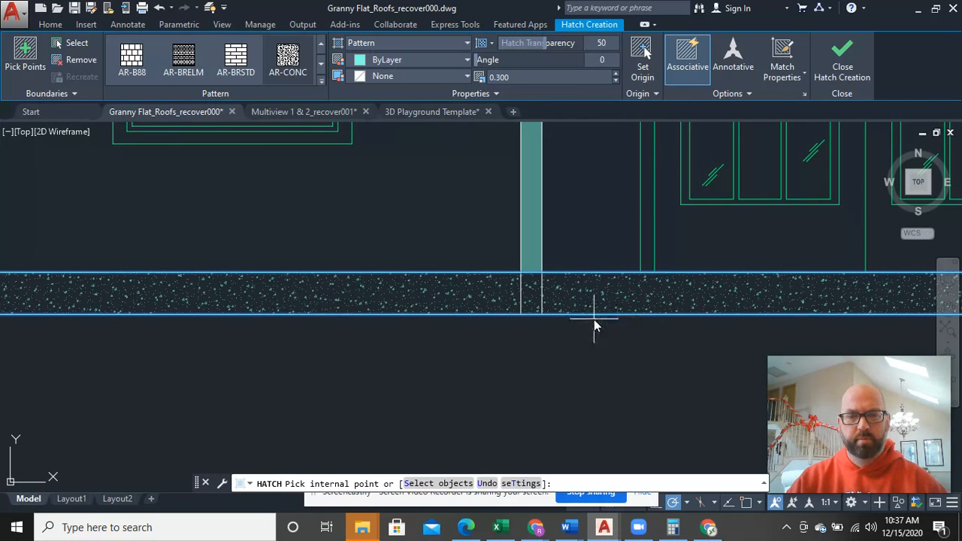
scroll(594, 319, "down", 4)
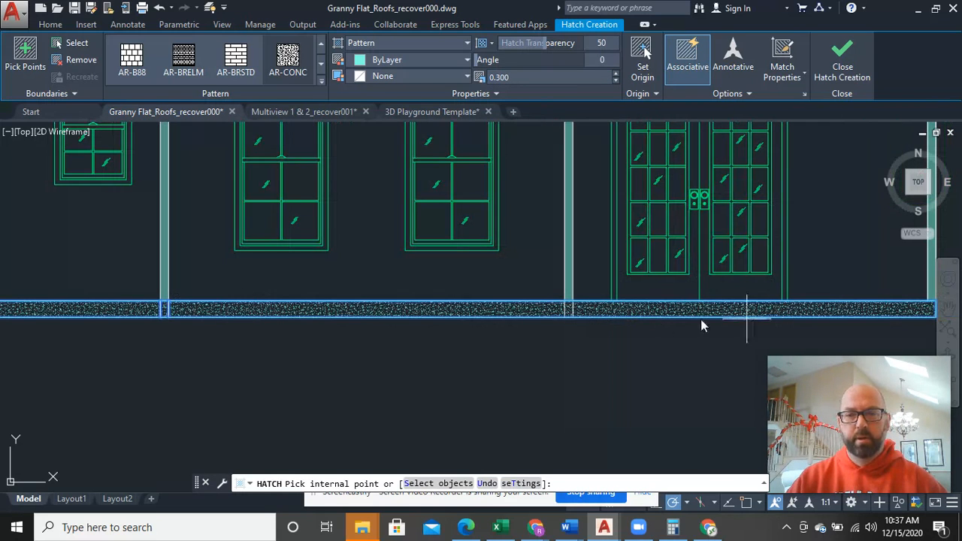
scroll(549, 333, "down", 2)
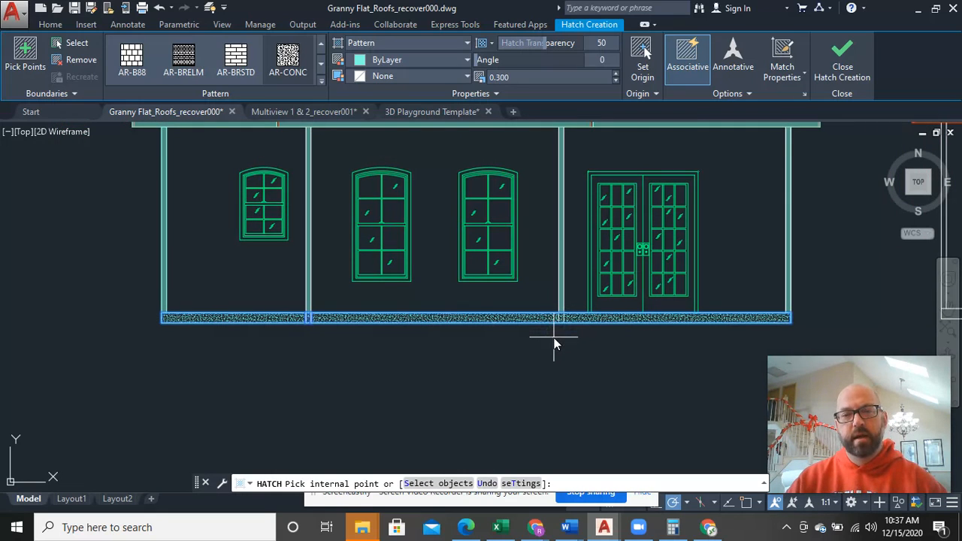
left_click(840, 65)
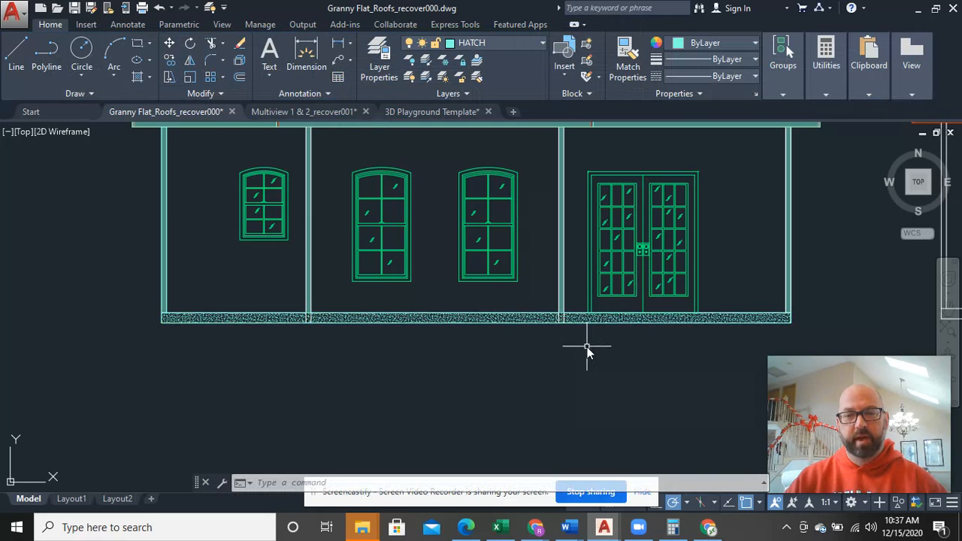
- Examine the hatched front elevation and its concrete base against the plain elevation beside it
scroll(587, 351, "down", 2)
middle_click_drag(586, 343, 453, 380)
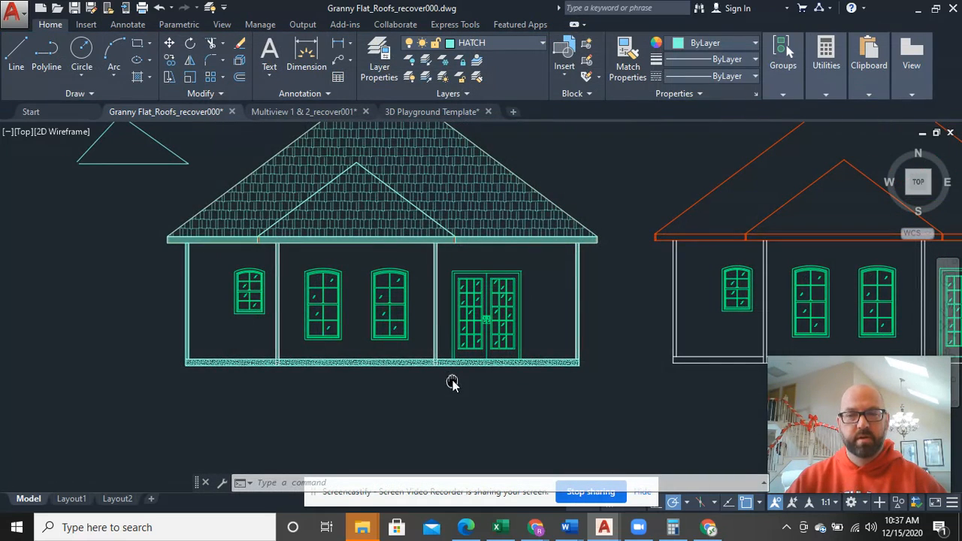
middle_click_drag(575, 370, 382, 368)
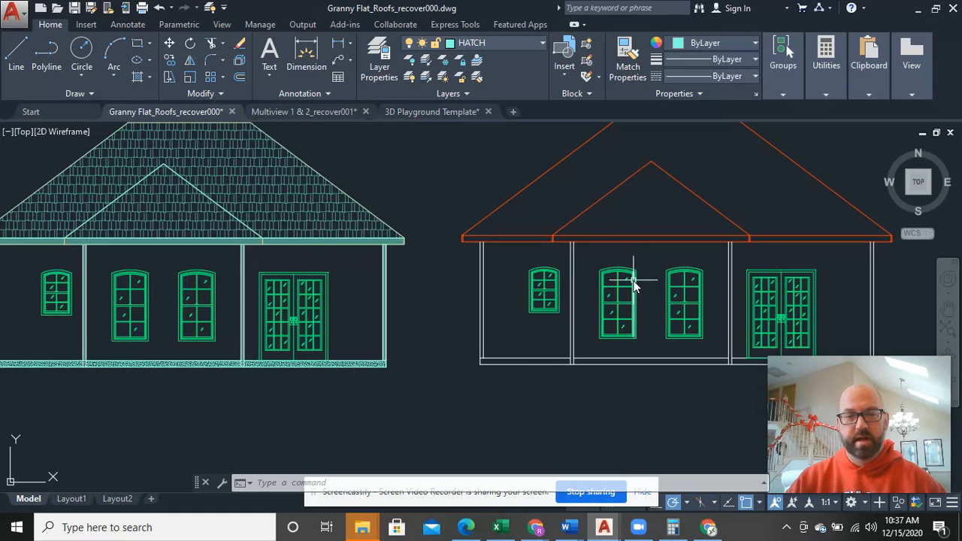
scroll(461, 391, "up", 4)
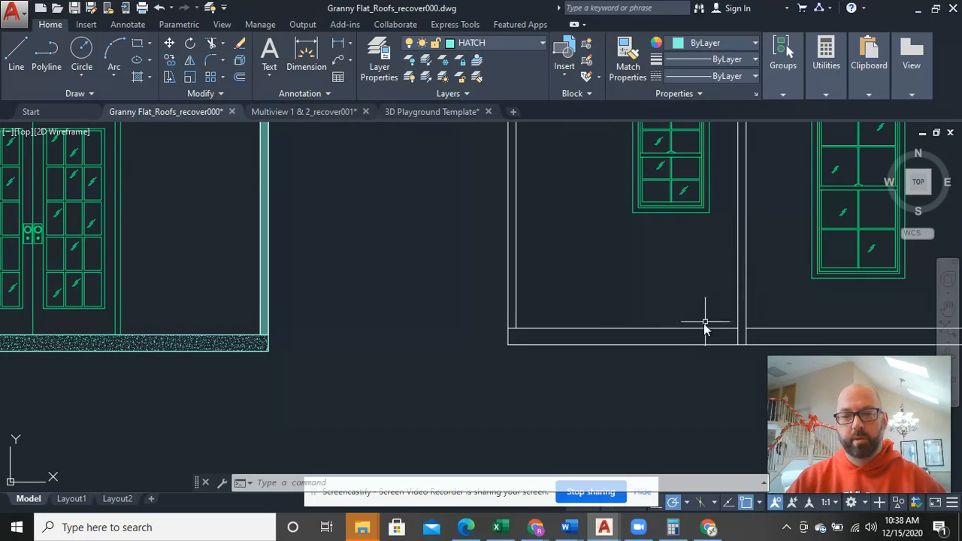
scroll(737, 308, "down", 4)
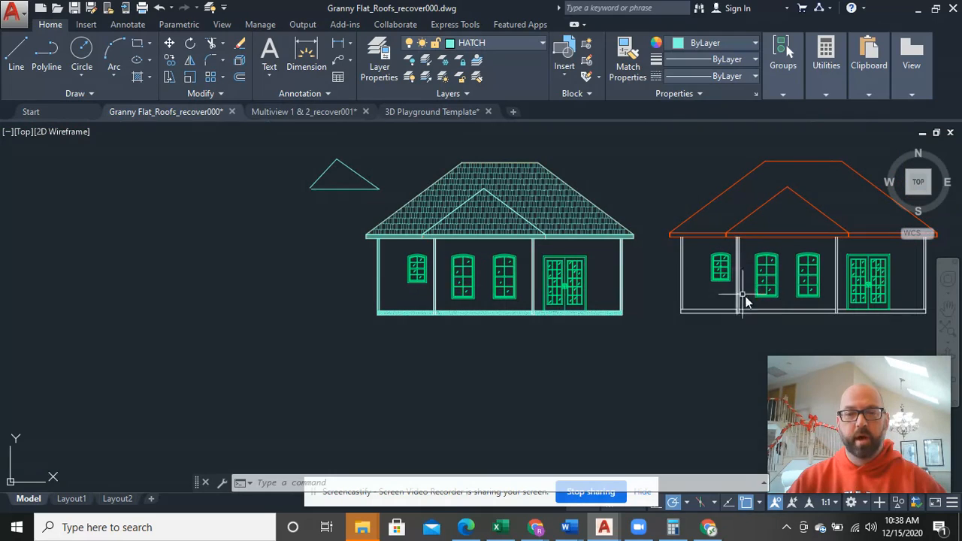
middle_click_drag(638, 278, 639, 315)
scroll(553, 284, "up", 3)
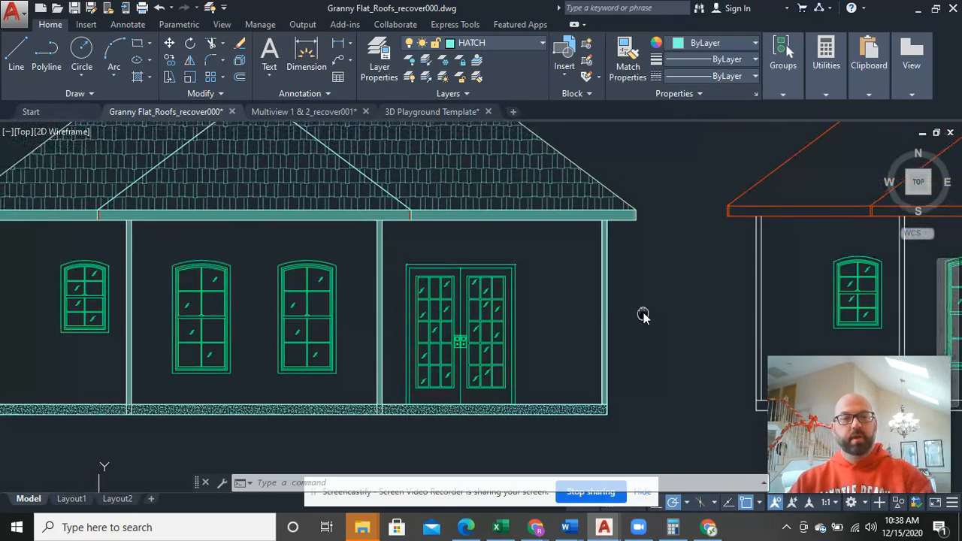
mouse_move(571, 298)
middle_mouse_down()
mouse_move(679, 281)
mouse_move(690, 296)
middle_mouse_up()
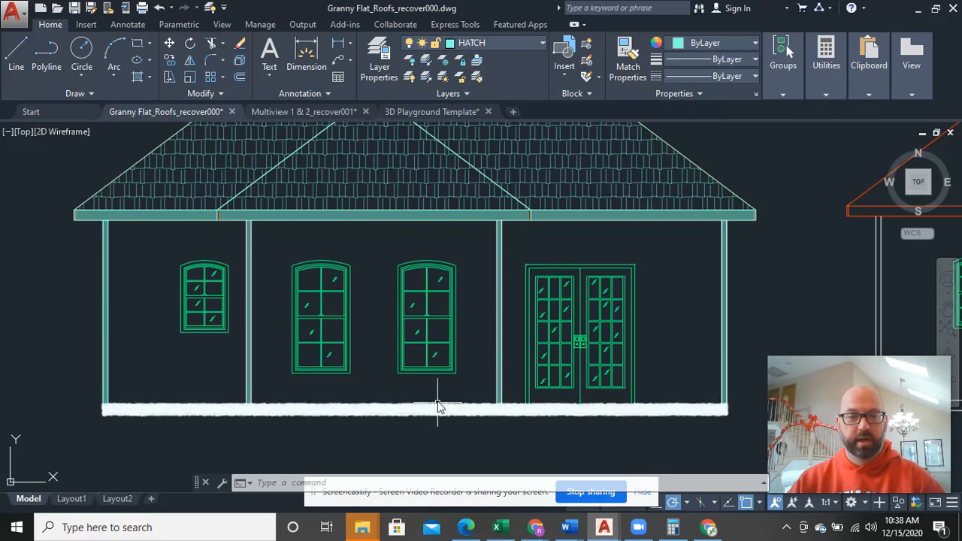
scroll(473, 373, "down", 2)
middle_click_drag(576, 365, 558, 318)
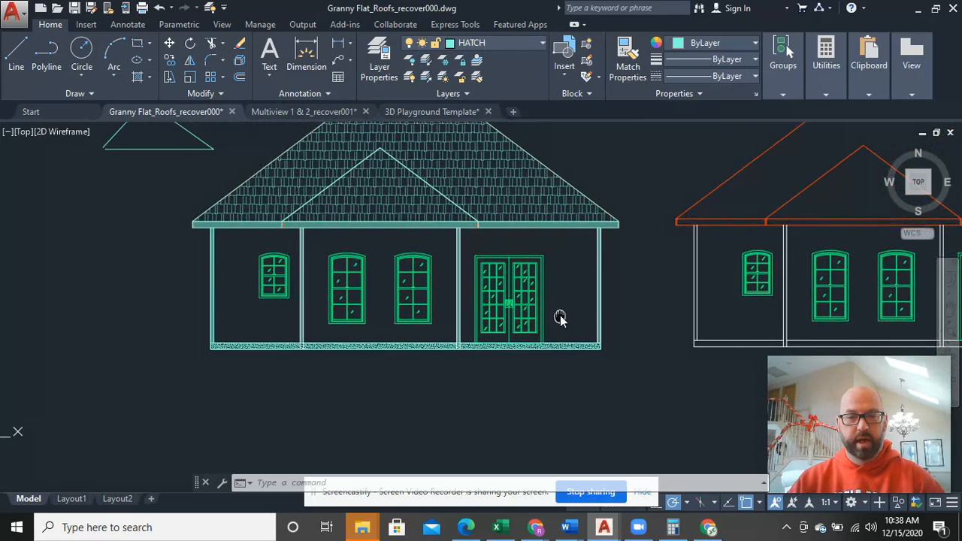
- Copy the hatched front elevation, including the nearby triangle lines, into the empty space directly below it
left_click(639, 386)
middle_click_drag(184, 260, 182, 311)
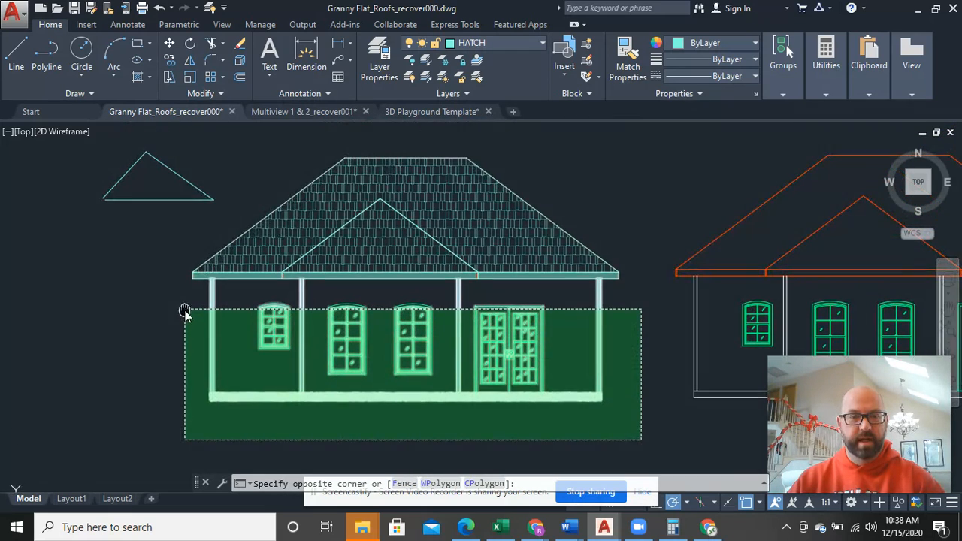
left_click(187, 152)
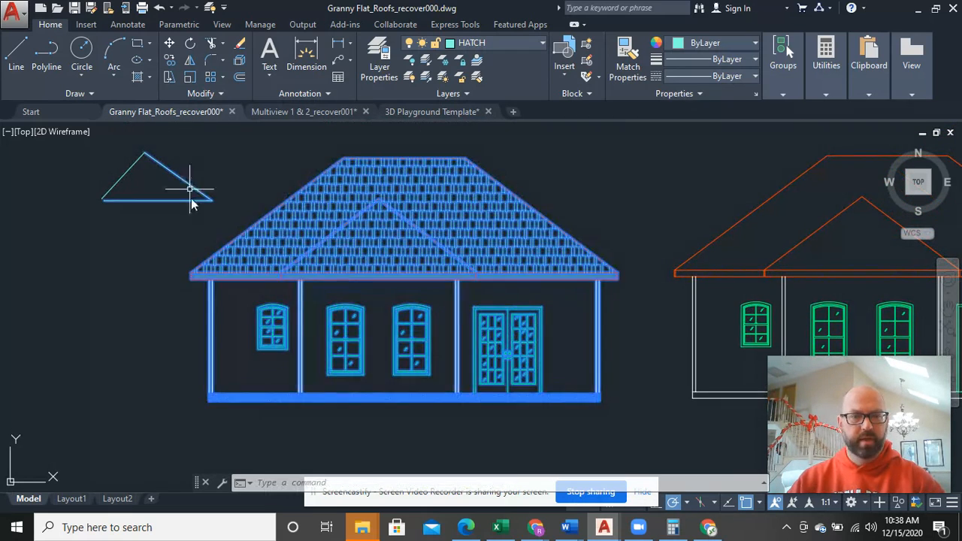
right_click(191, 207)
left_click(316, 312)
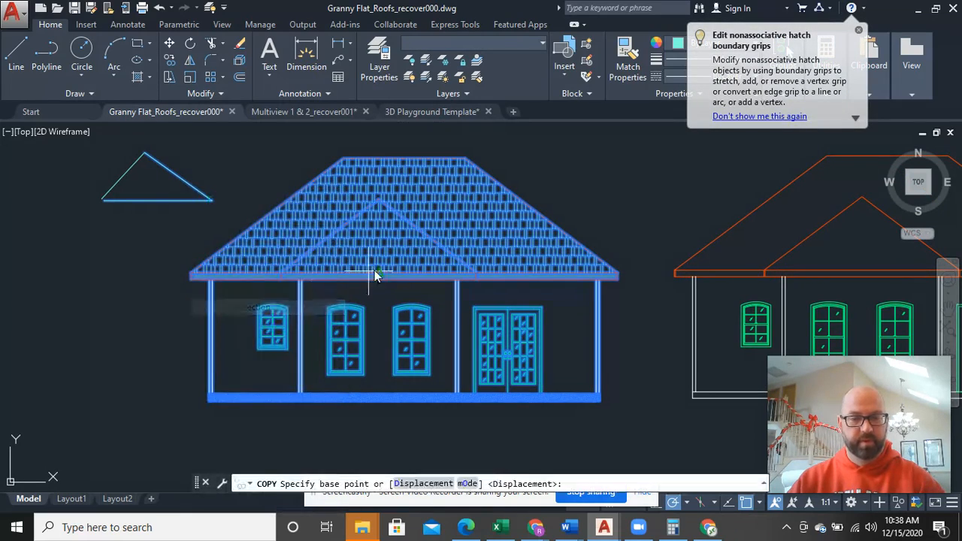
left_click(398, 265)
scroll(408, 331, "down", 4)
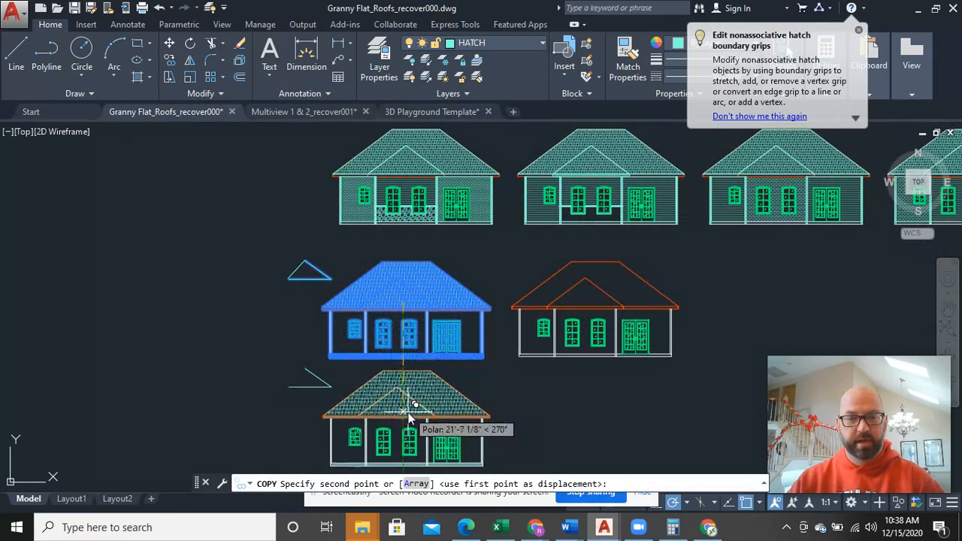
right_click(293, 225)
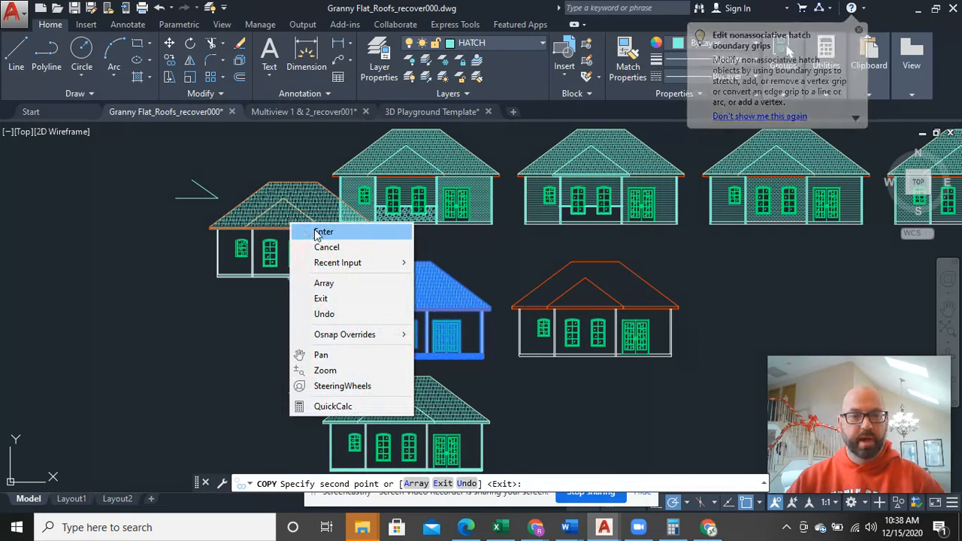
left_click(317, 232)
- Erase the plain, unhatched elevation beside the hatched one
left_click(701, 381)
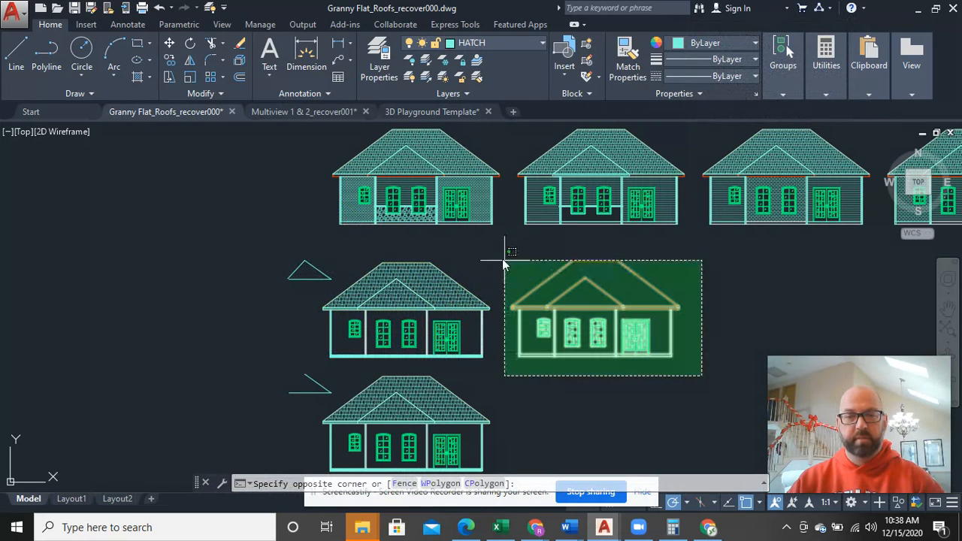
left_click(501, 254)
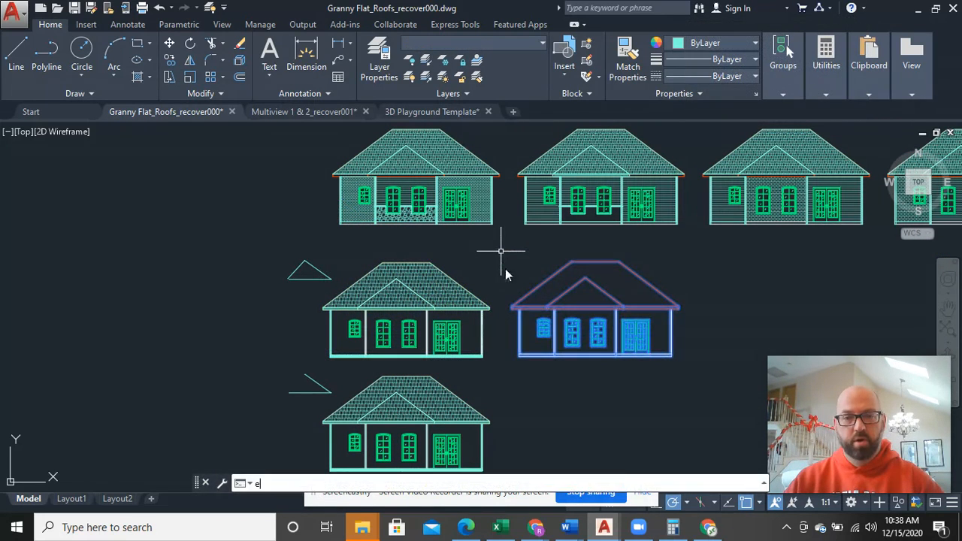
key("Delete")
- Copy the hatched elevation about 36 feet horizontally to the right, into the space beside it
left_click(504, 366)
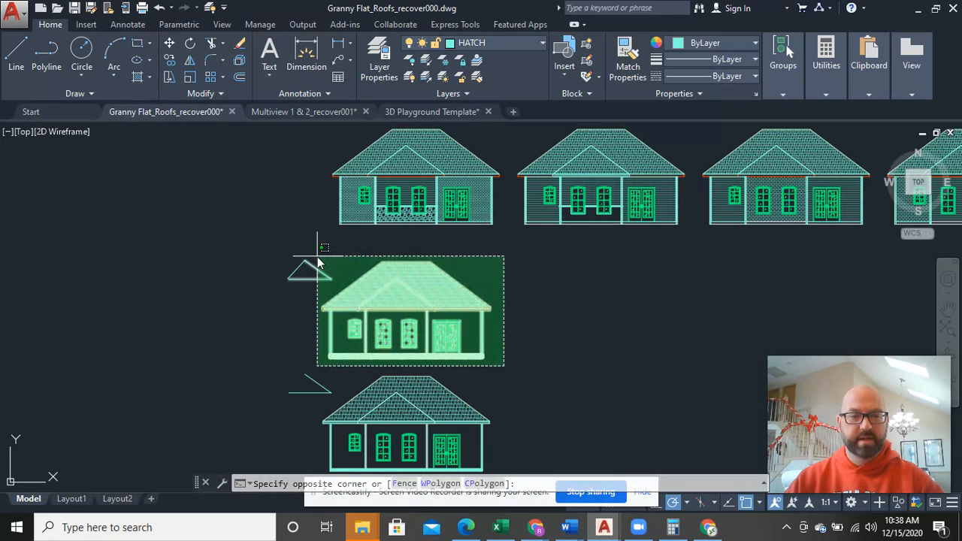
left_click(314, 259)
right_click(317, 263)
left_click(360, 308)
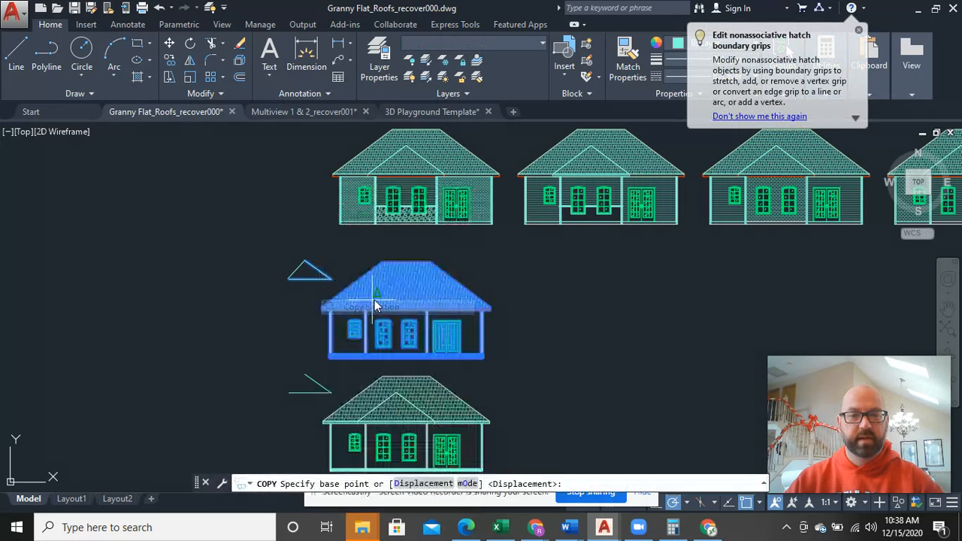
left_click(383, 287)
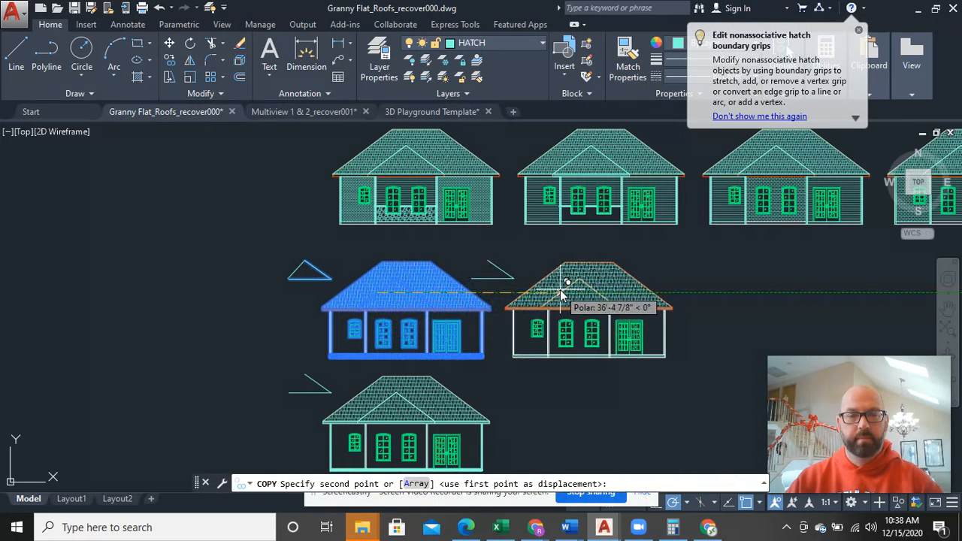
left_click(563, 293)
right_click(565, 248)
left_click(596, 255)
- Erase the stray triangle lines beside the original elevation and both of its copies
left_click(508, 274)
left_click(489, 272)
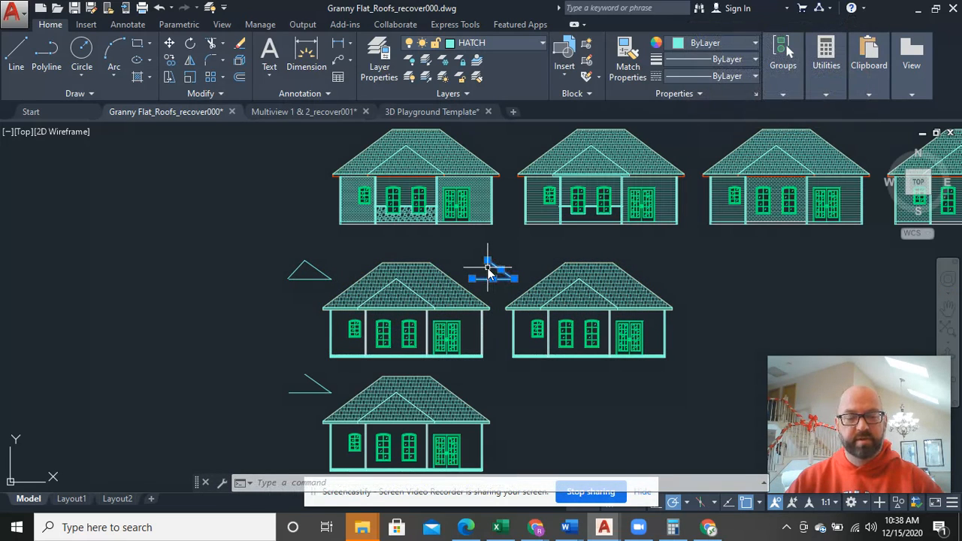
type("e")
key("Return")
left_click(324, 283)
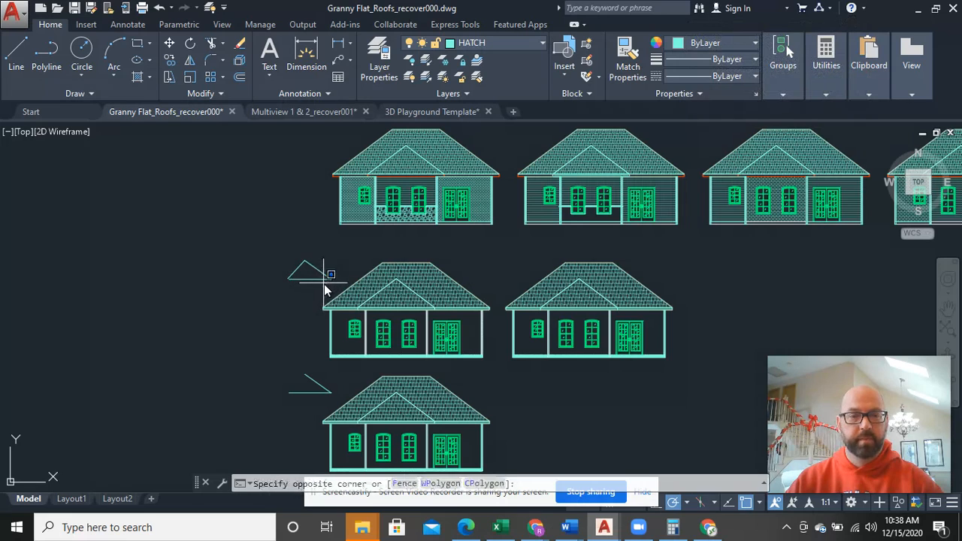
left_click(296, 269)
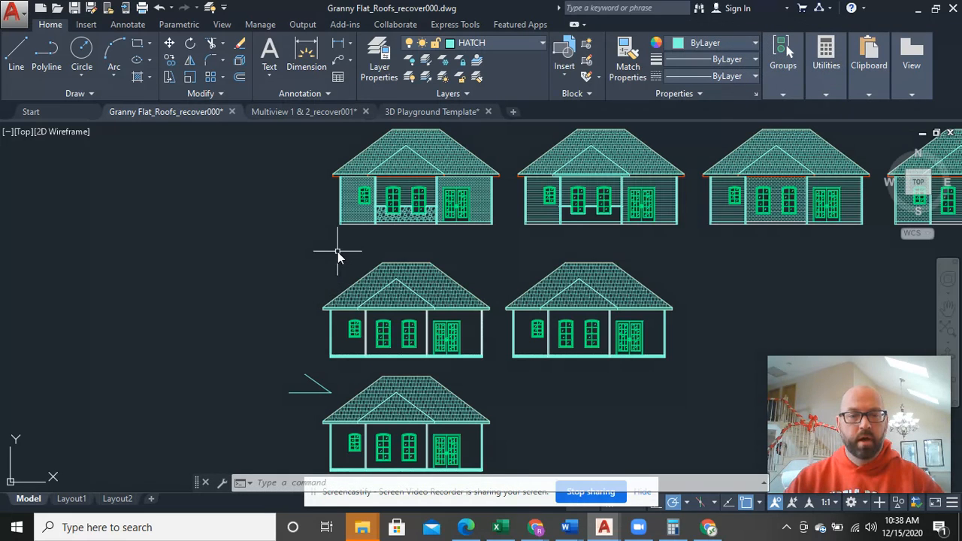
left_click(315, 404)
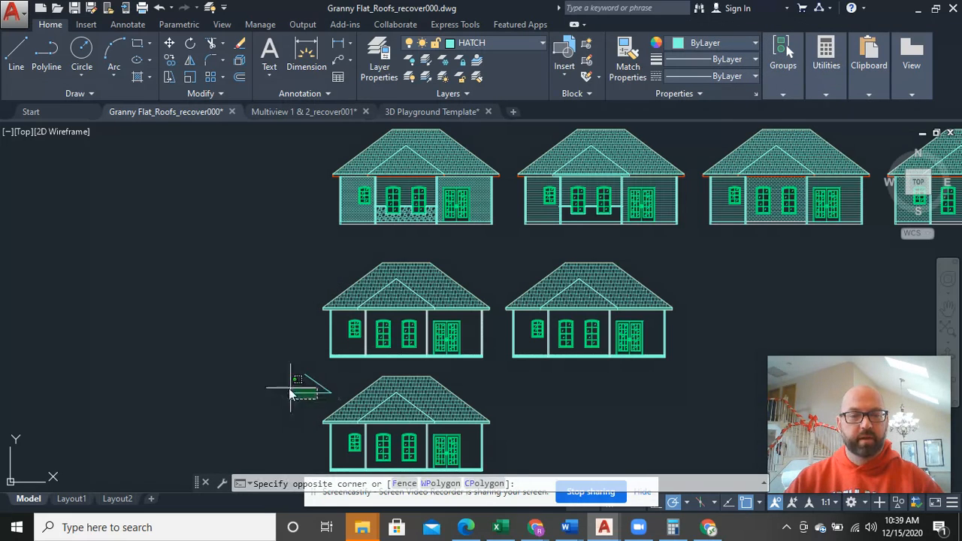
left_click(278, 380)
key("Delete")
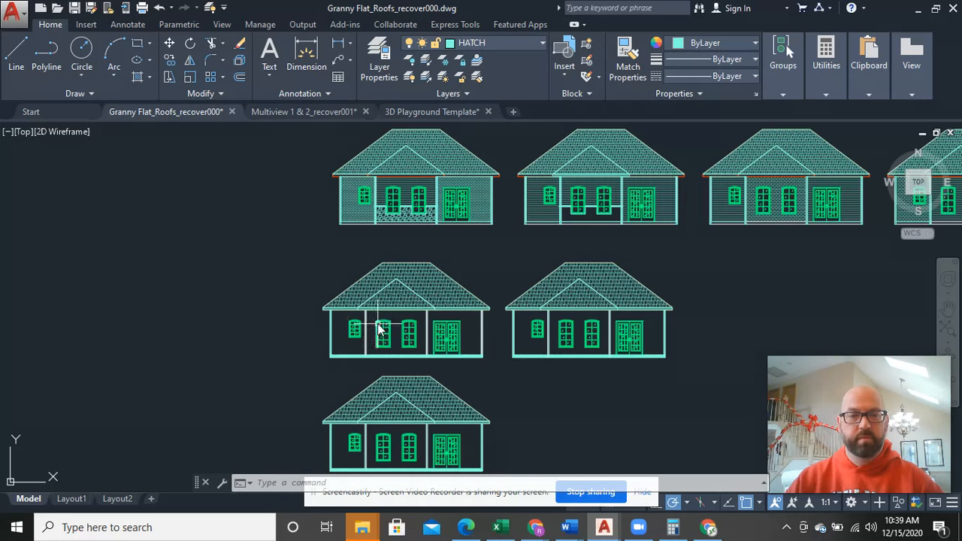
- Copy the second hatched elevation to its right to make a third one in the same row
middle_click_drag(602, 347, 398, 341)
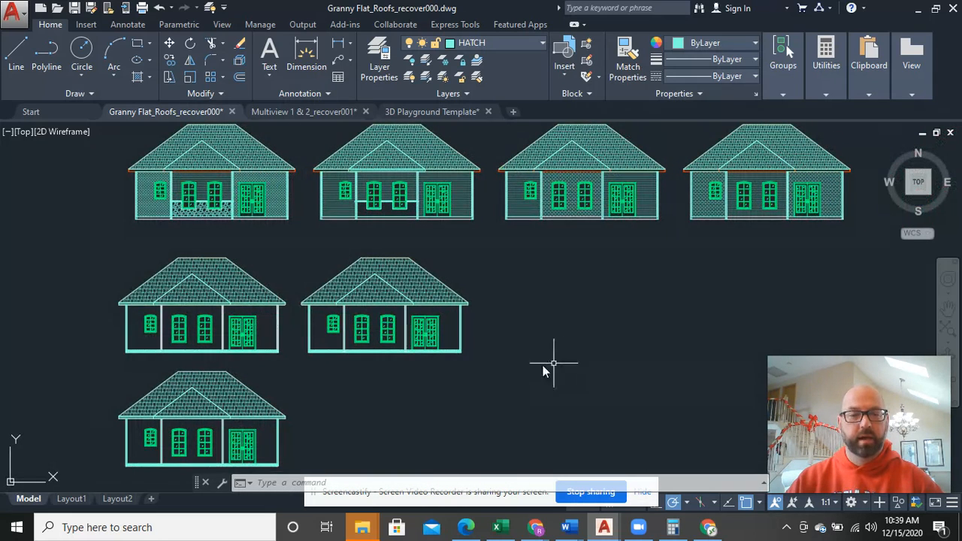
left_click(508, 368)
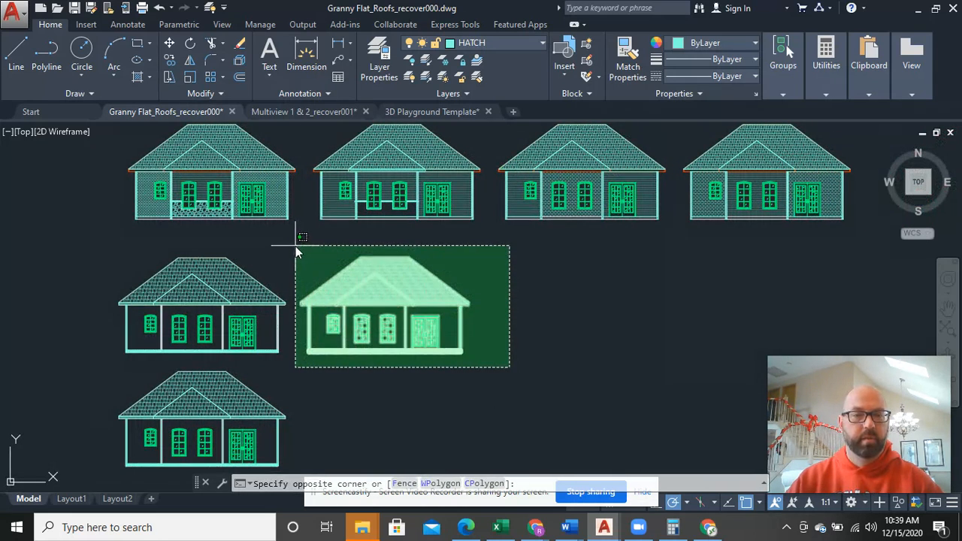
left_click(296, 246)
right_click(296, 246)
left_click(366, 309)
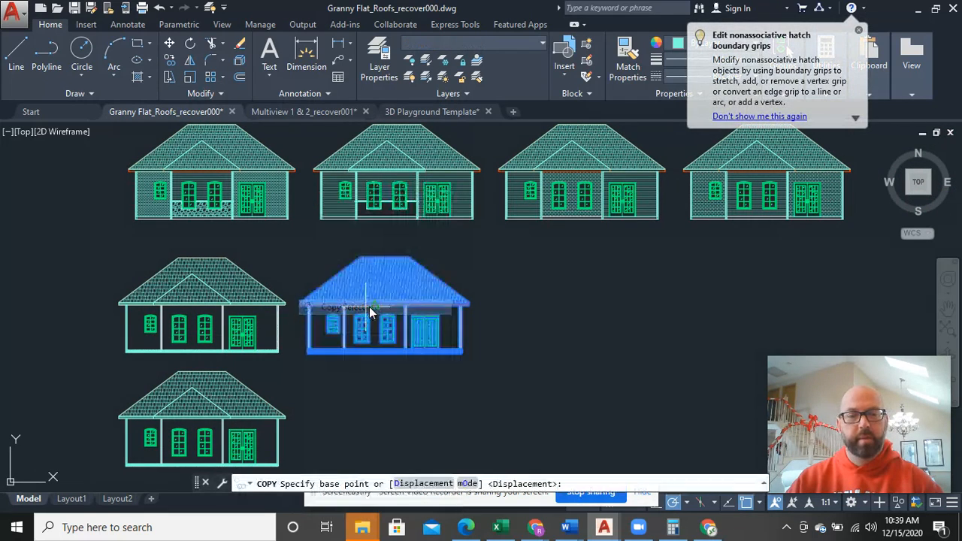
left_click(410, 301)
left_click(565, 280)
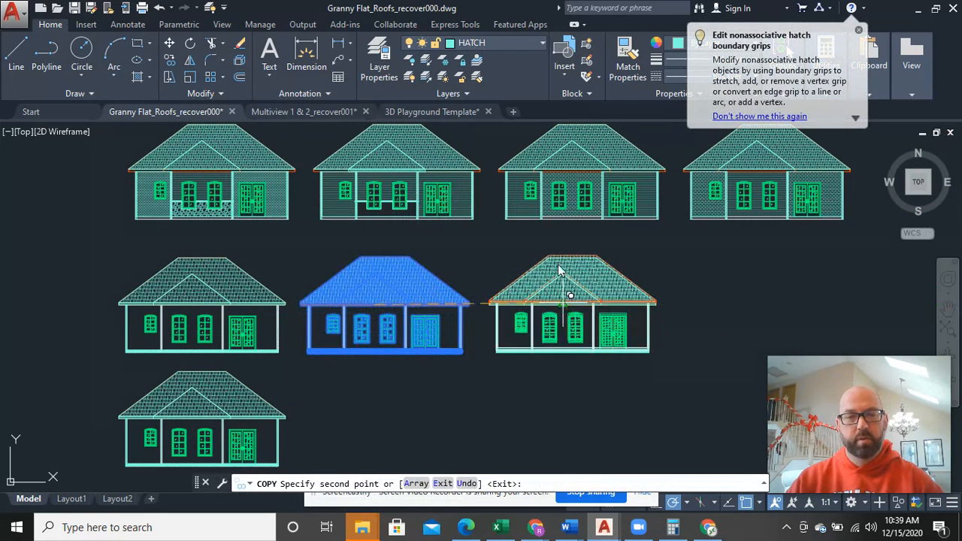
right_click(551, 229)
left_click(564, 237)
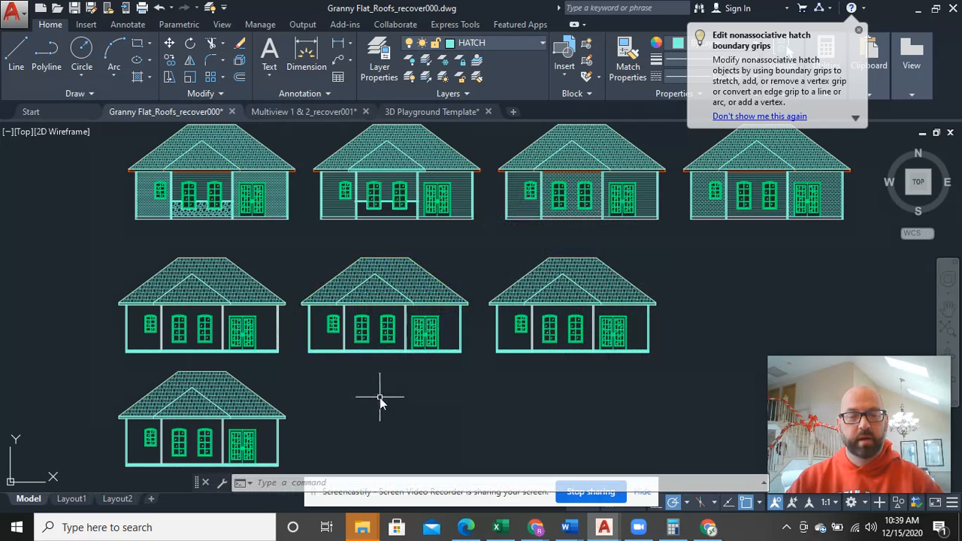
- Erase the extra hatched elevation below the row of three
middle_click_drag(379, 397, 383, 320)
left_click(343, 407)
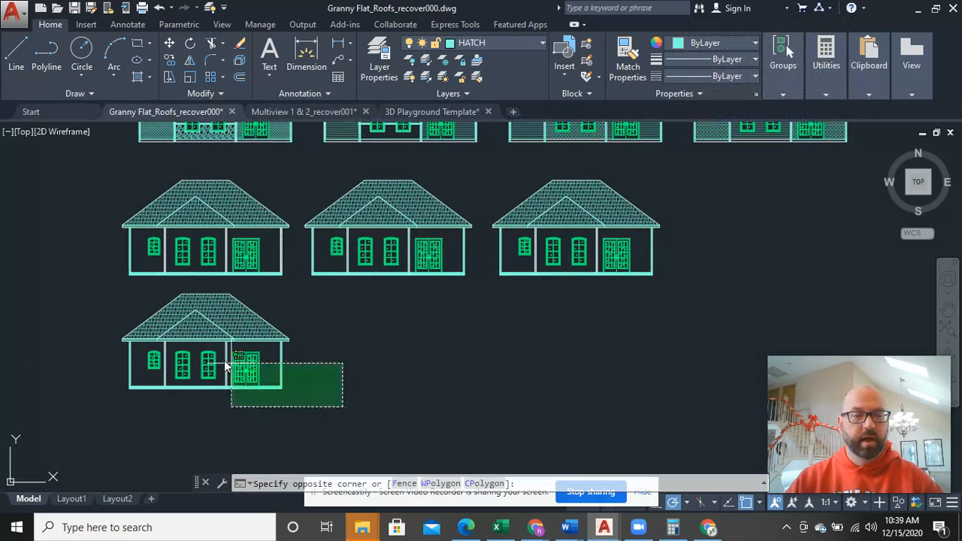
left_click(113, 289)
key("Delete")
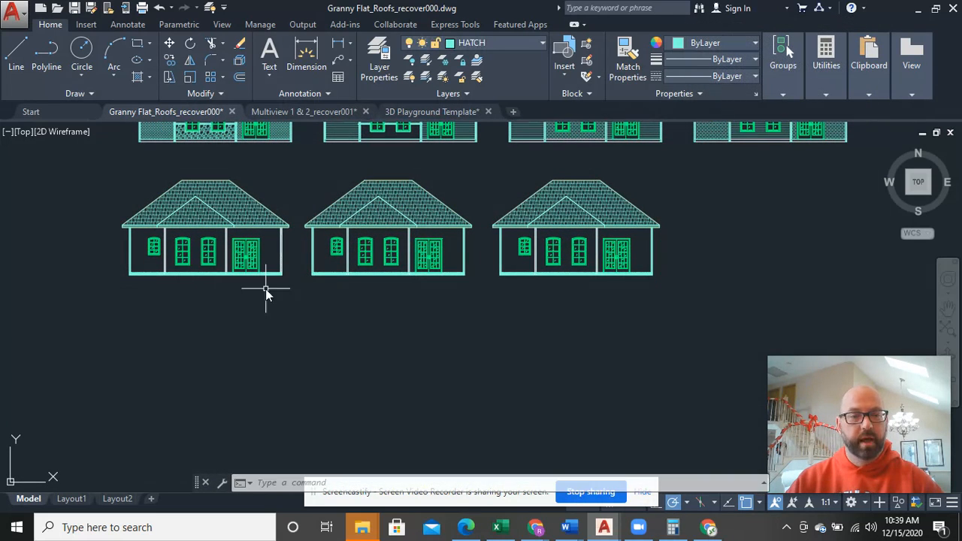
scroll(255, 282, "up", 3)
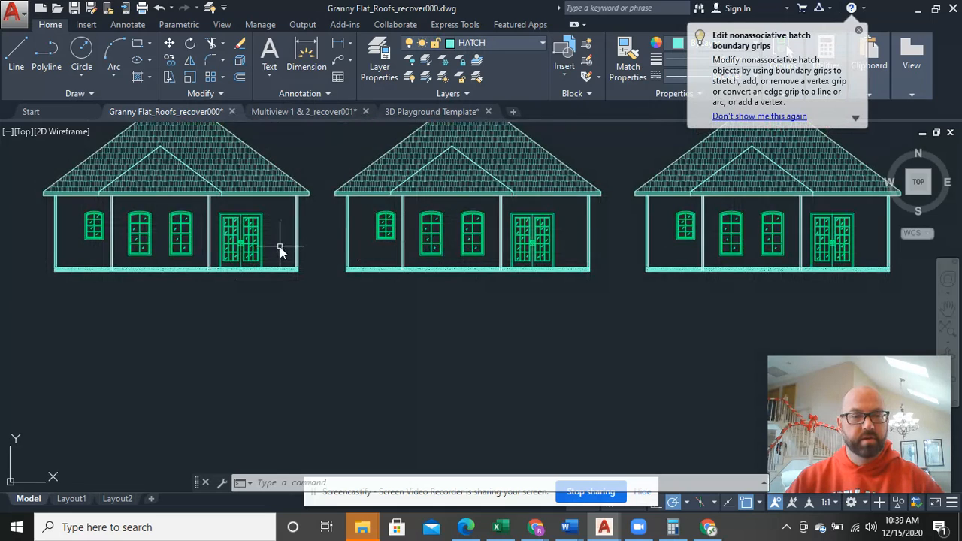